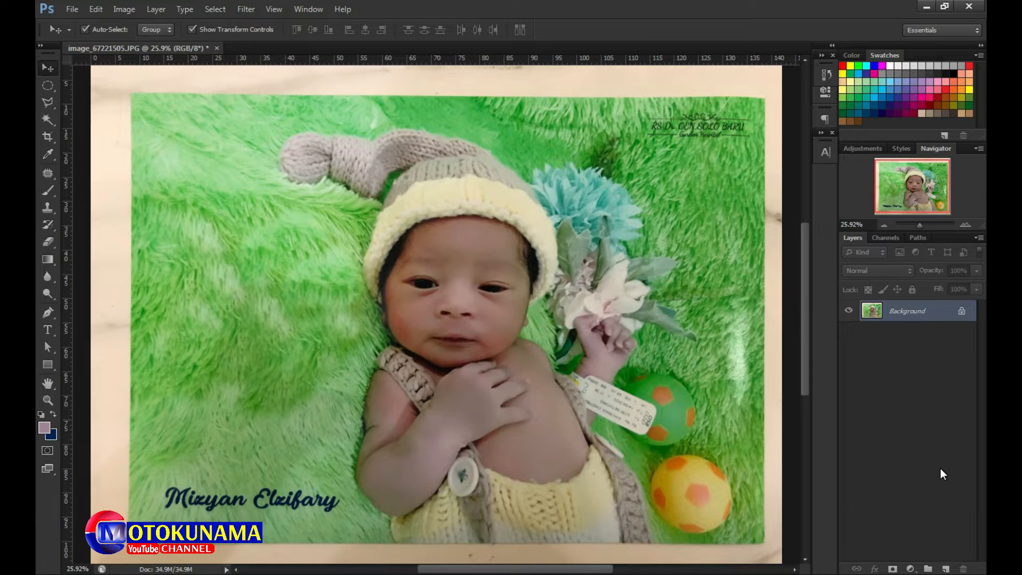
Duplicate the Background layer to get a working copy of the baby photo
click(921, 224)
drag(921, 222, 924, 222)
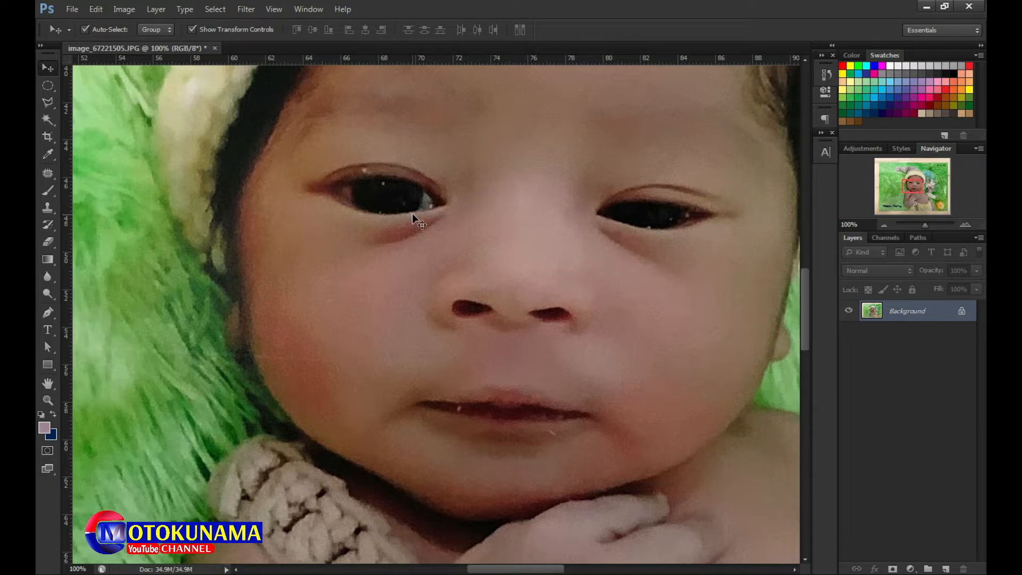
scroll(411, 218, down, 1)
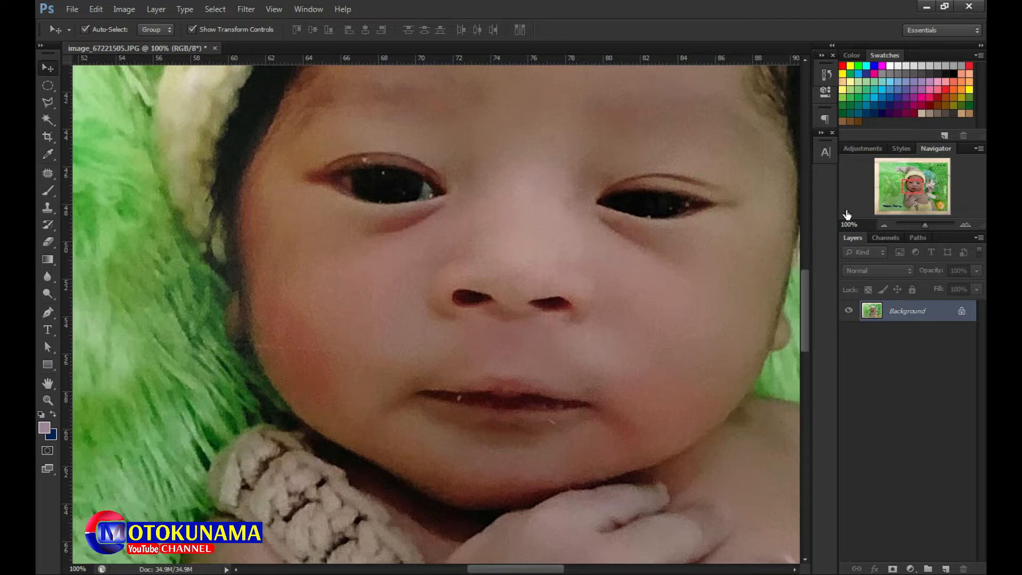
drag(925, 225, 919, 225)
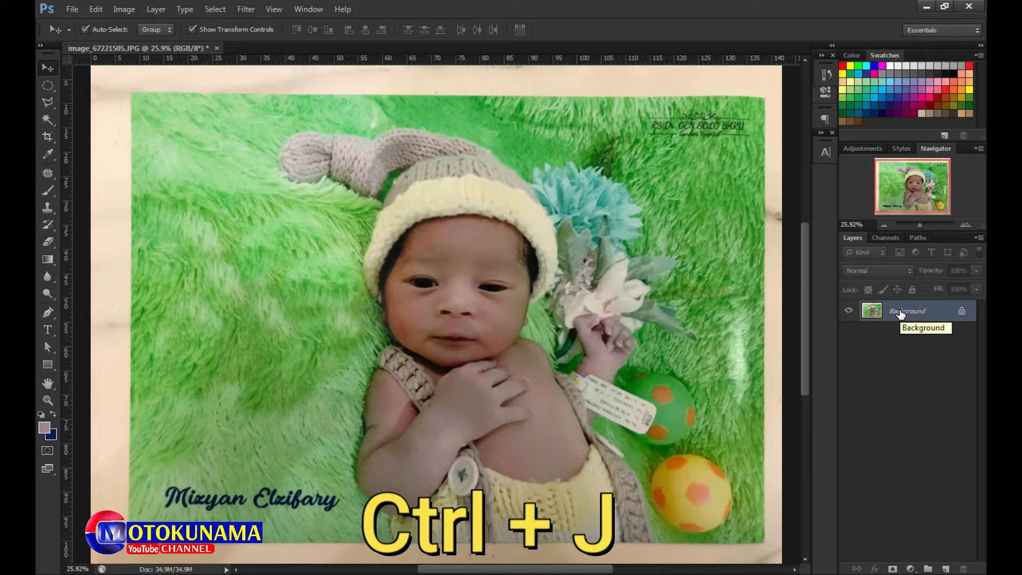
key(ctrl+j)
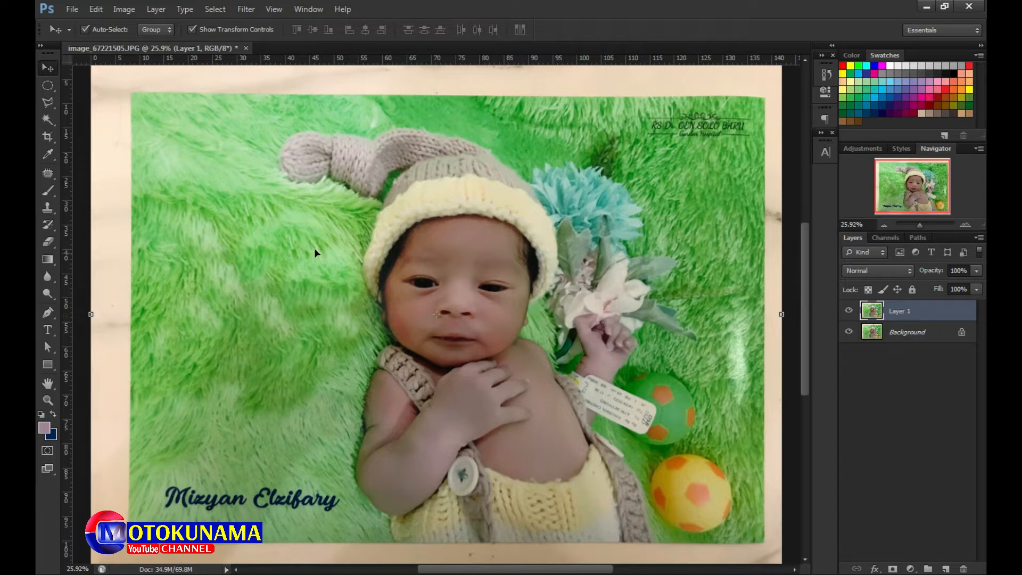
drag(243, 199, 289, 197)
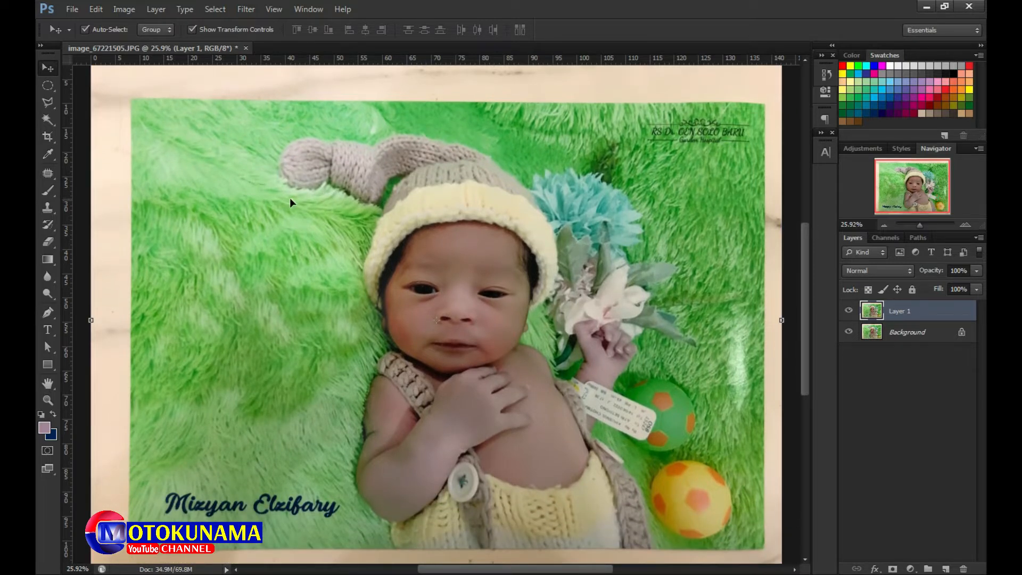
click(825, 76)
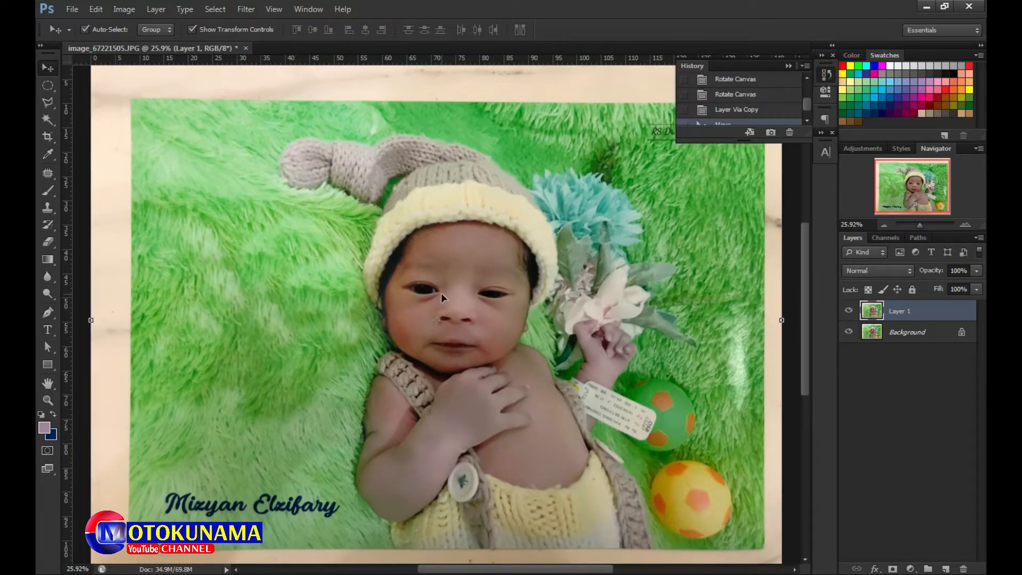
click(735, 120)
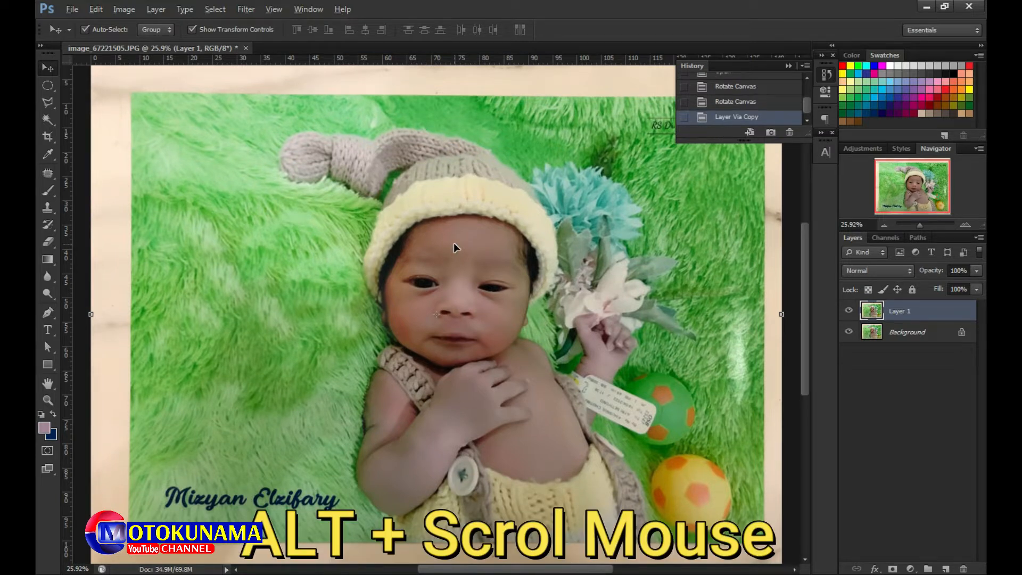
Flip Layer 1 horizontally with a free transform, using a width of -100% and a height of 100%, and apply it
scroll(454, 241, down, 3)
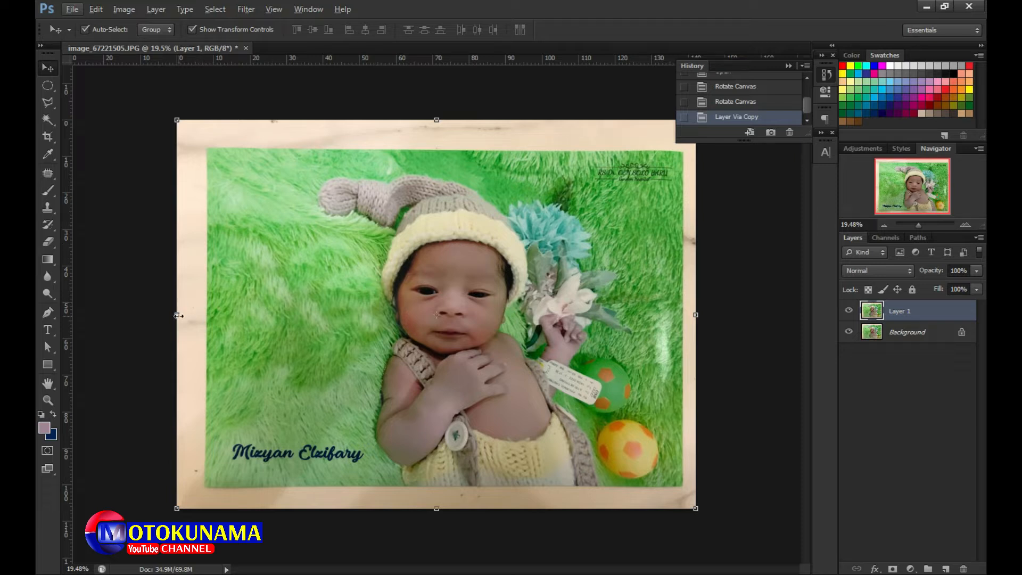
drag(178, 316, 225, 293)
drag(392, 305, 352, 305)
drag(666, 315, 691, 321)
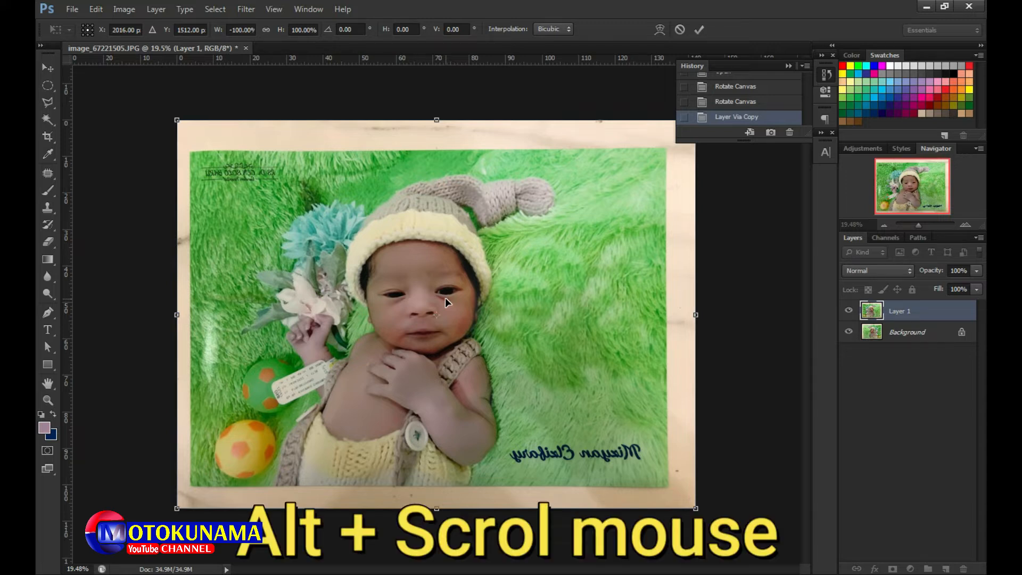
alt+scroll(445, 298, up, 5)
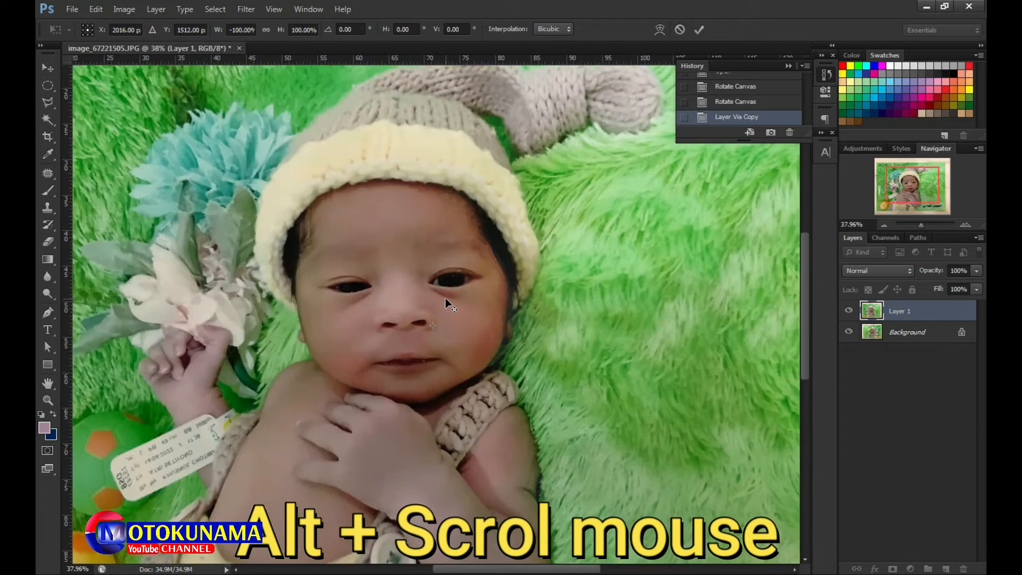
alt+scroll(445, 298, up, 3)
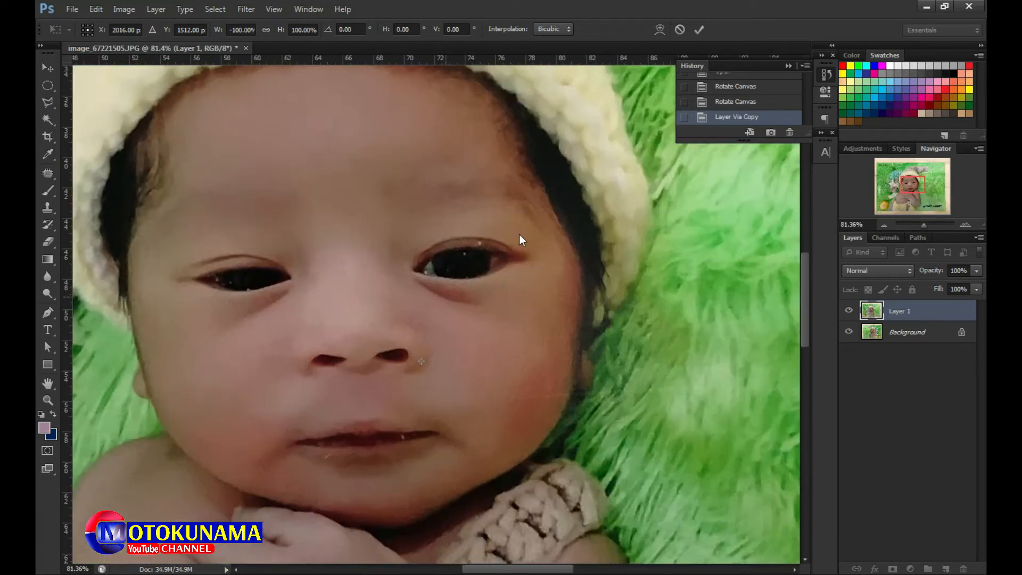
click(695, 32)
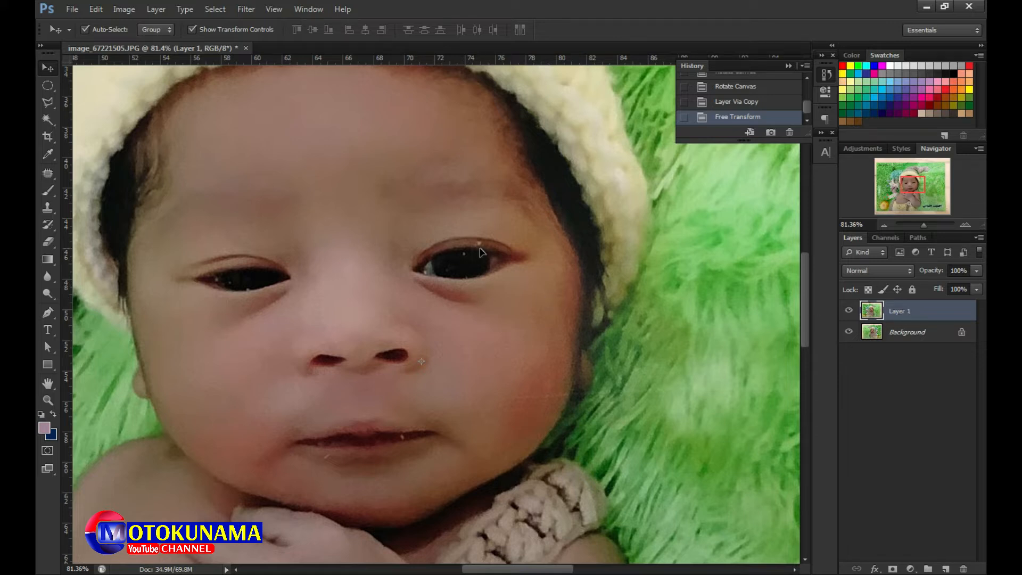
Outline the wider-open eye of the mirrored face with the Polygonal Lasso tool, including a margin of skin around the lids
click(54, 108)
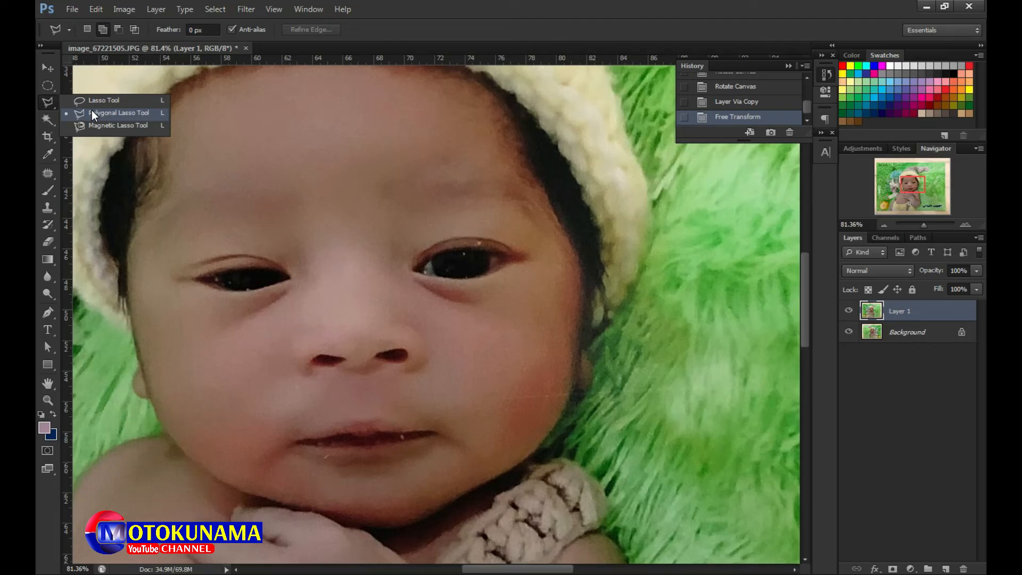
click(92, 110)
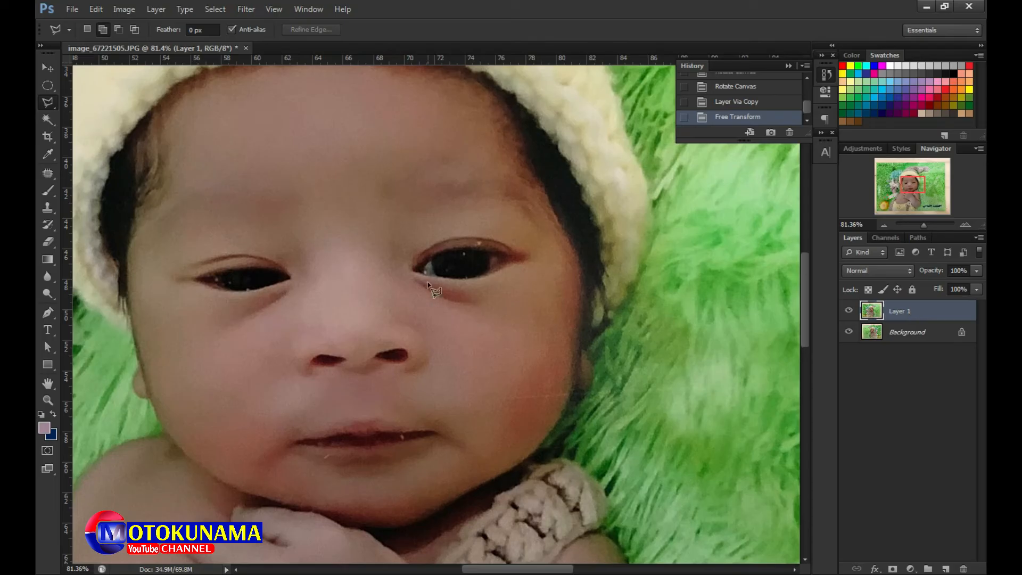
scroll(442, 263, up, 3)
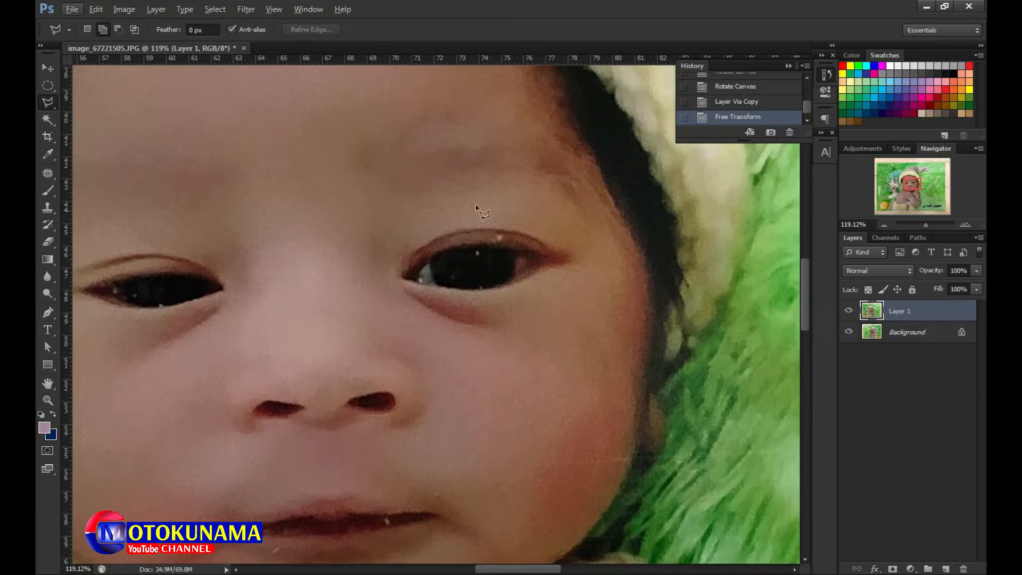
click(380, 274)
click(408, 237)
click(418, 232)
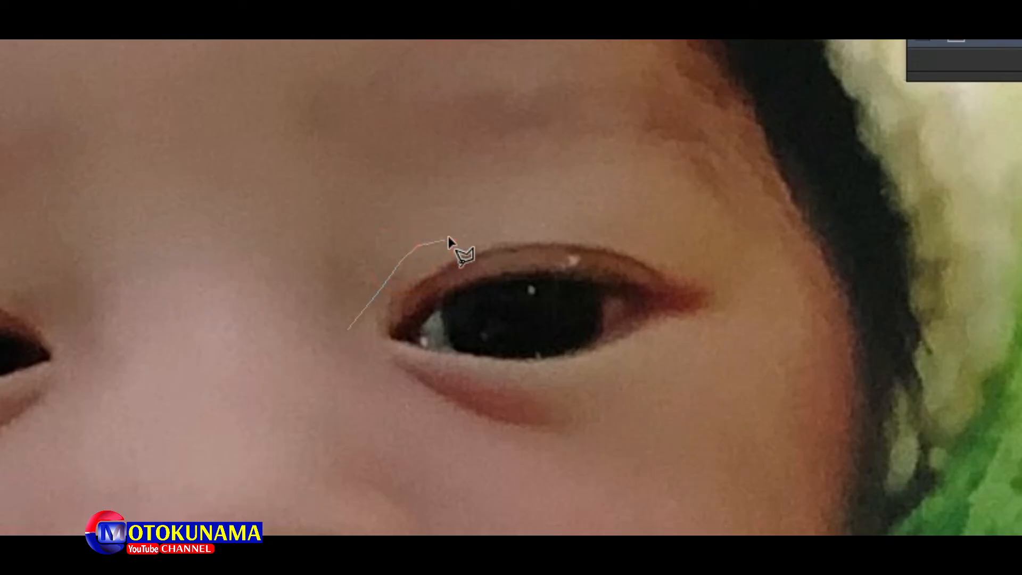
click(471, 224)
click(503, 216)
click(532, 212)
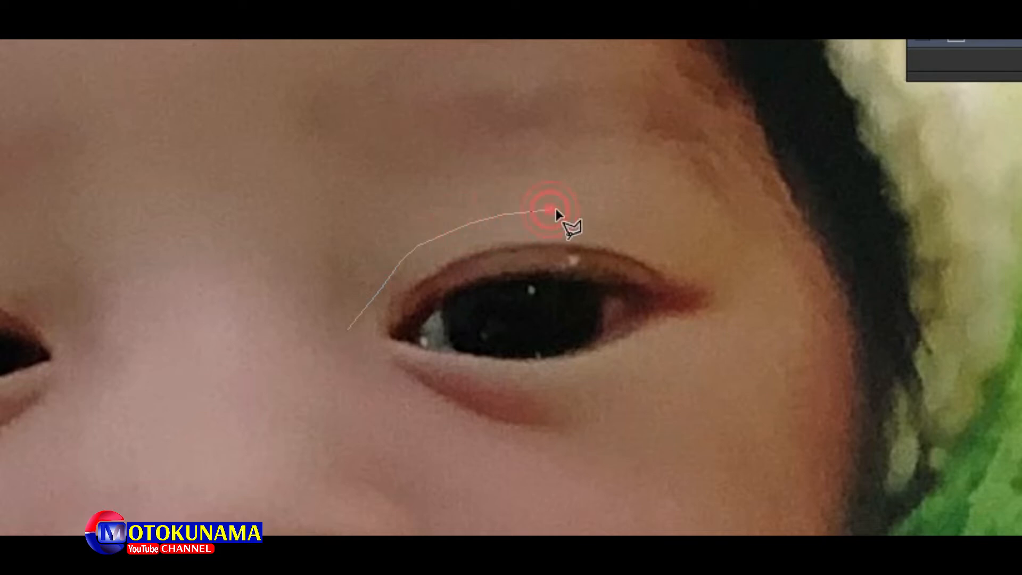
click(577, 213)
click(618, 218)
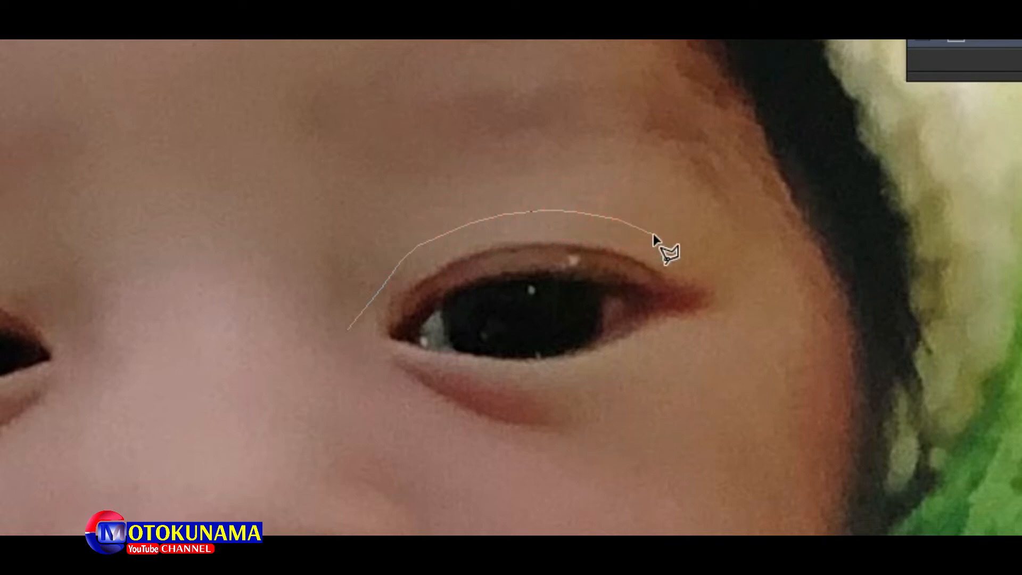
click(671, 258)
click(734, 286)
click(736, 328)
click(713, 354)
click(652, 405)
click(587, 441)
click(568, 443)
click(513, 443)
click(449, 418)
click(407, 392)
click(371, 365)
click(352, 331)
click(382, 278)
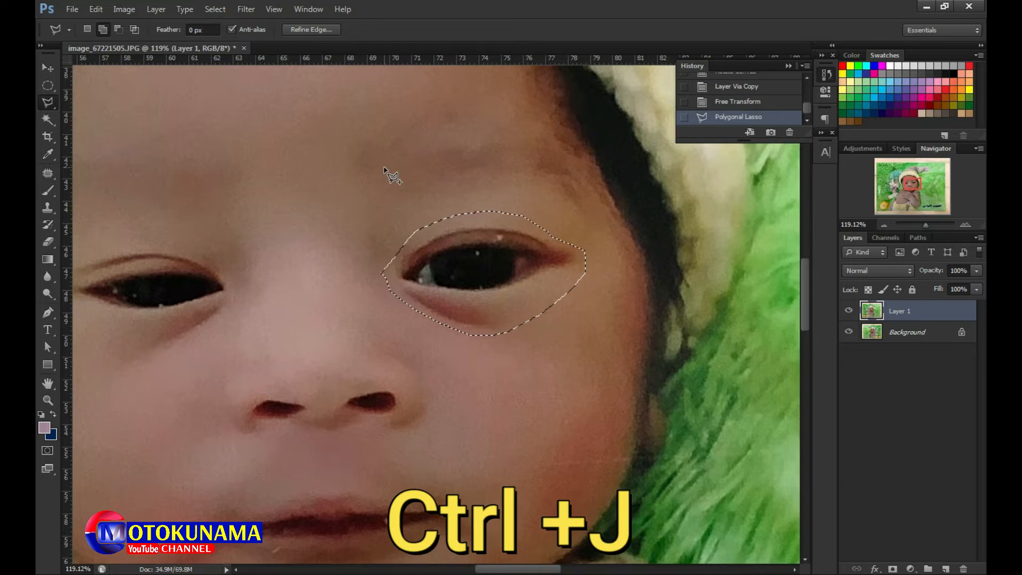
Copy the selected eye to a new layer and check it in isolation by briefly hiding the two layers beneath
key(ctrl+j)
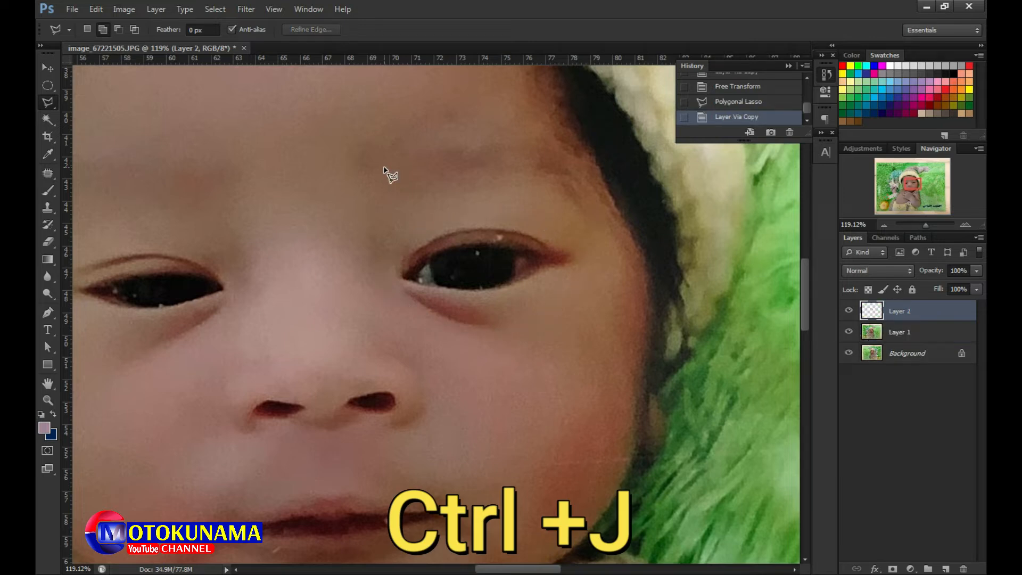
click(847, 330)
click(848, 352)
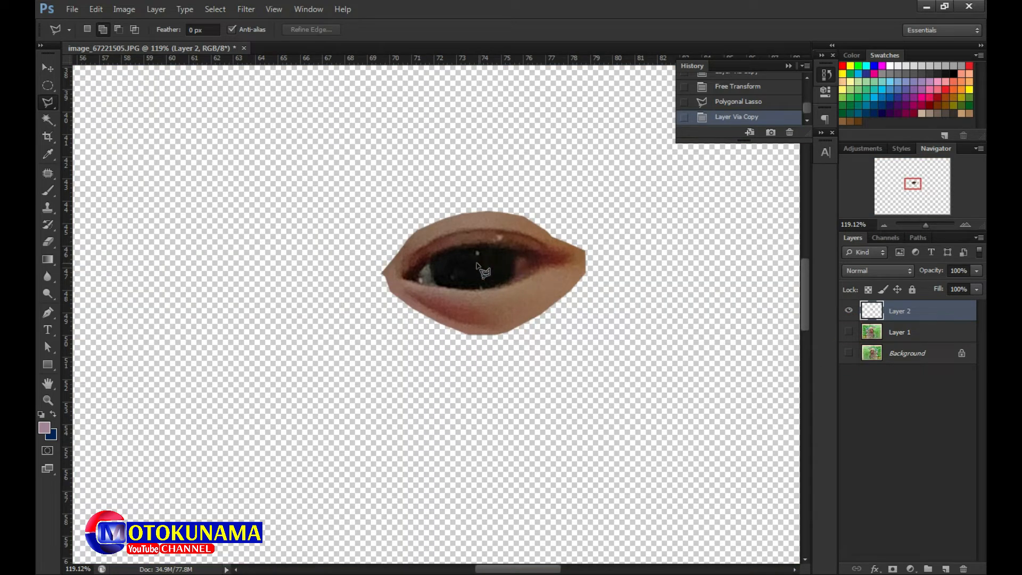
click(847, 331)
click(848, 353)
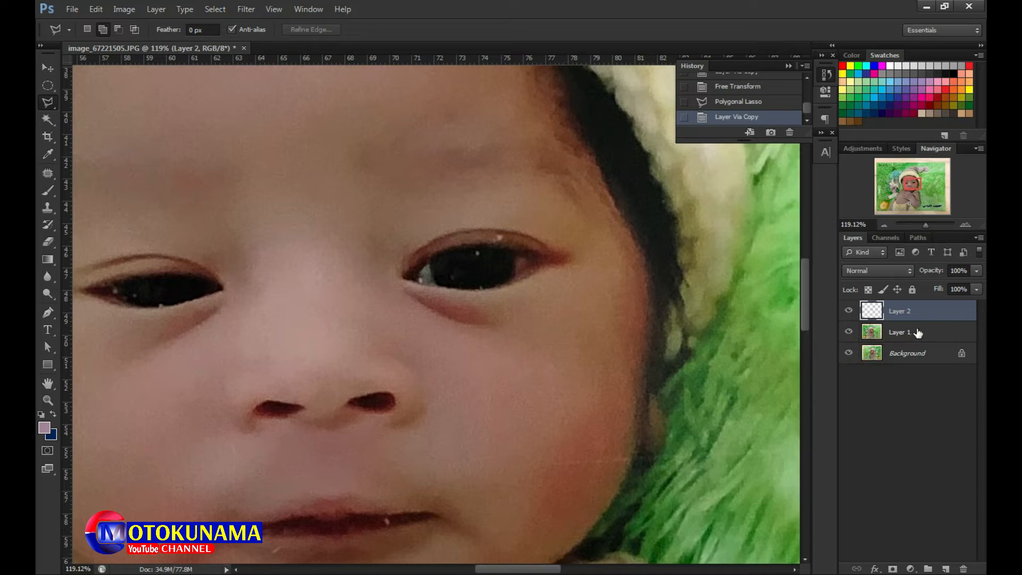
Hide Layer 1 and move the copied eye over the narrower eye of the original face
click(849, 332)
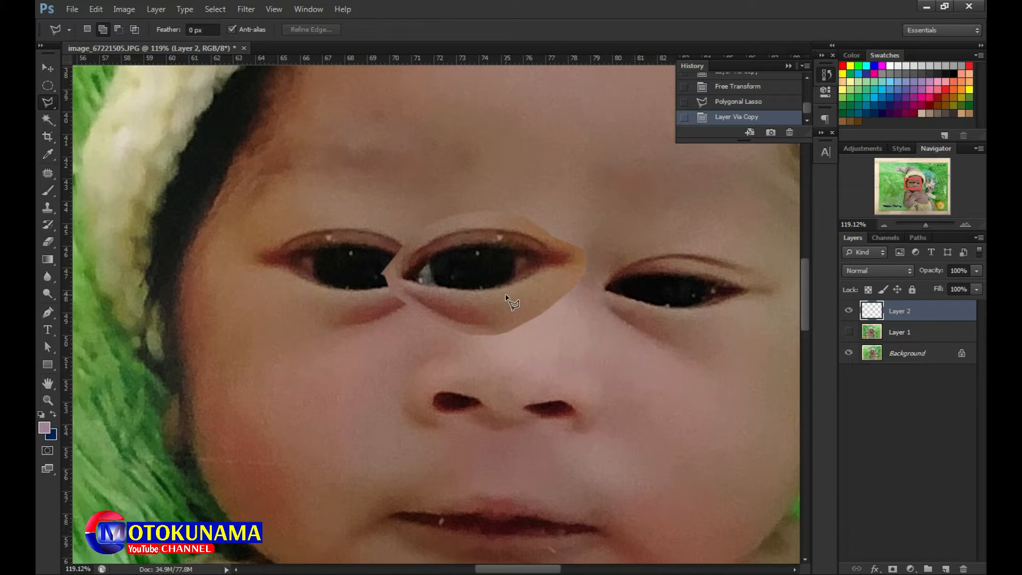
scroll(520, 340, down, 3)
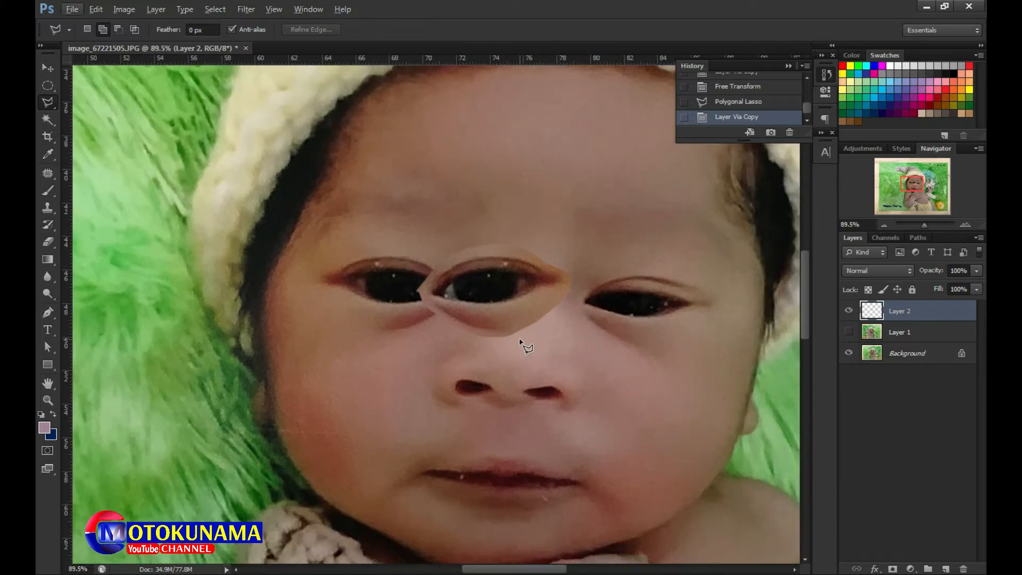
click(48, 68)
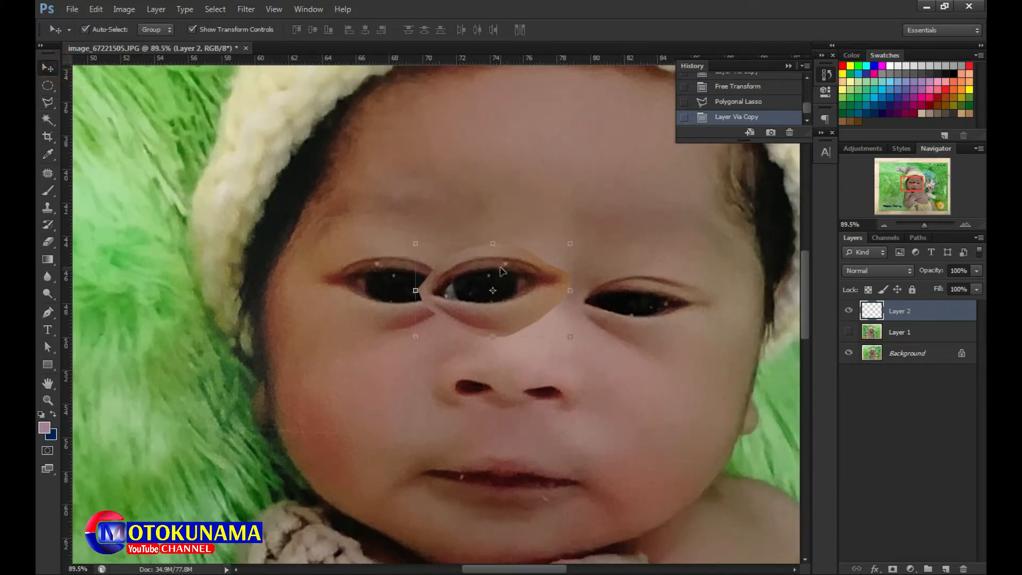
drag(502, 271, 665, 294)
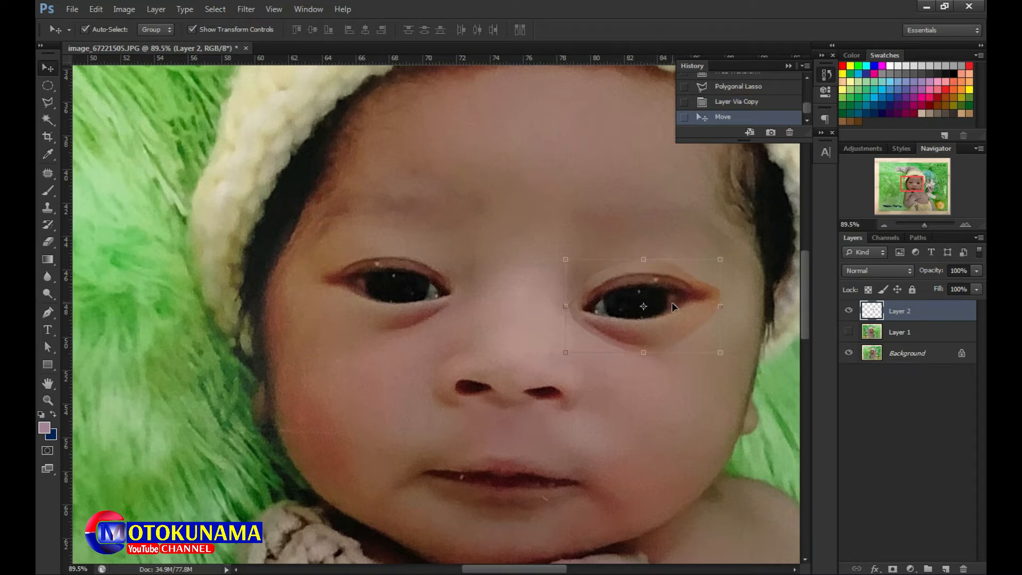
Rotate the copied eye 7.4° clockwise, nudge it slightly up and inward over the narrower eye, and apply the transform
scroll(678, 315, up, 3)
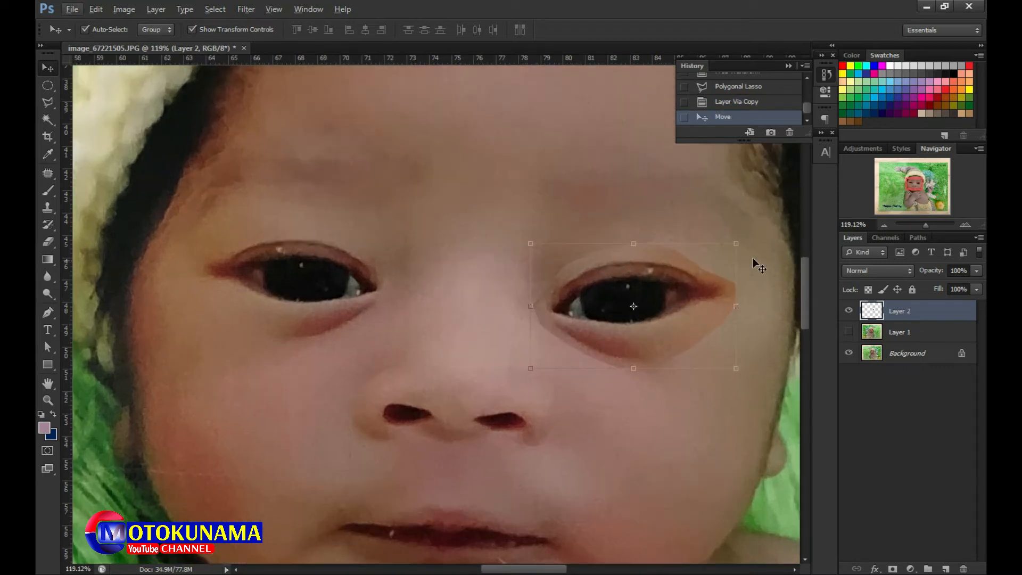
click(744, 245)
drag(744, 244, 751, 261)
scroll(620, 288, down, 3)
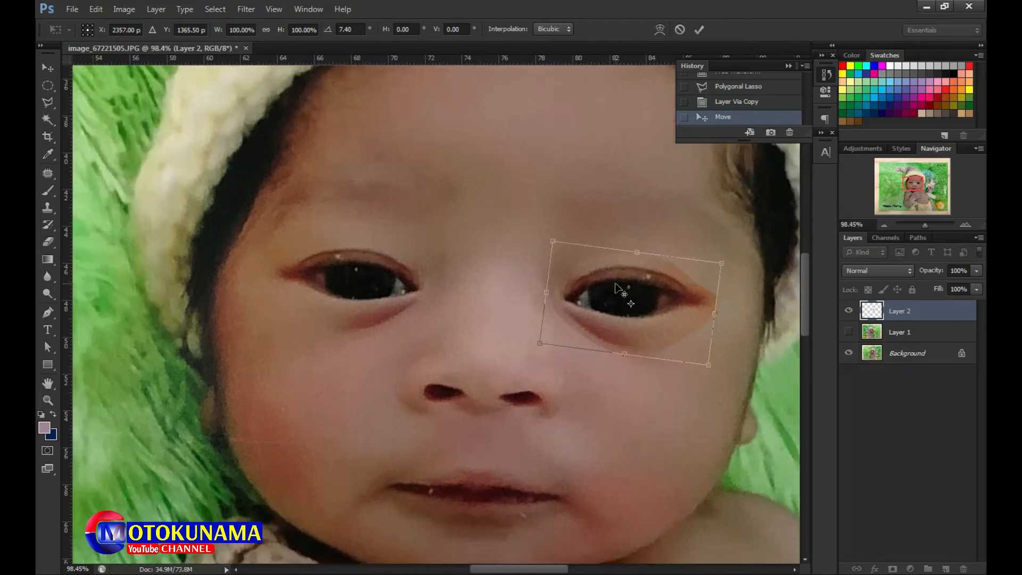
click(647, 276)
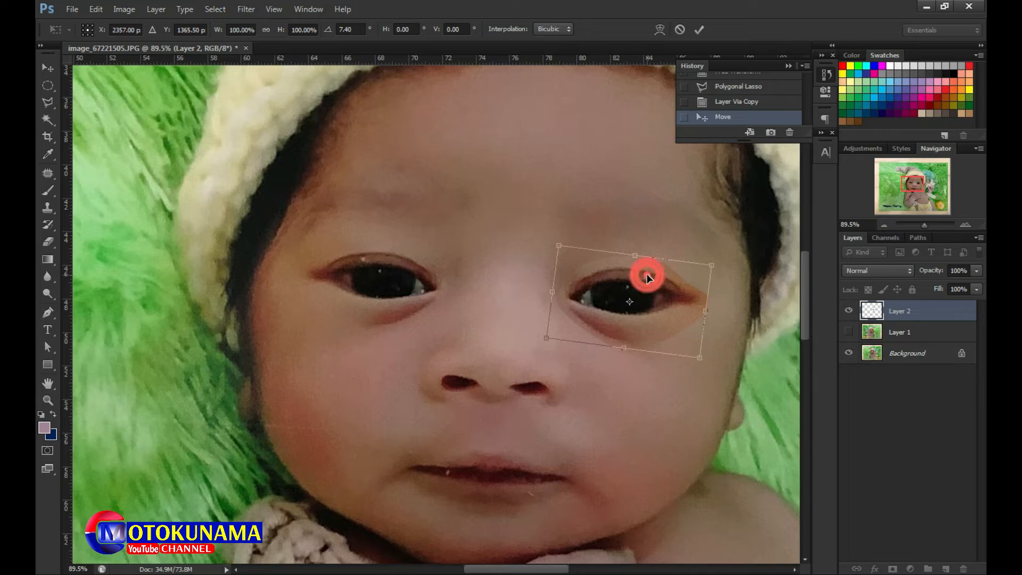
drag(647, 275, 642, 271)
scroll(642, 270, down, 2)
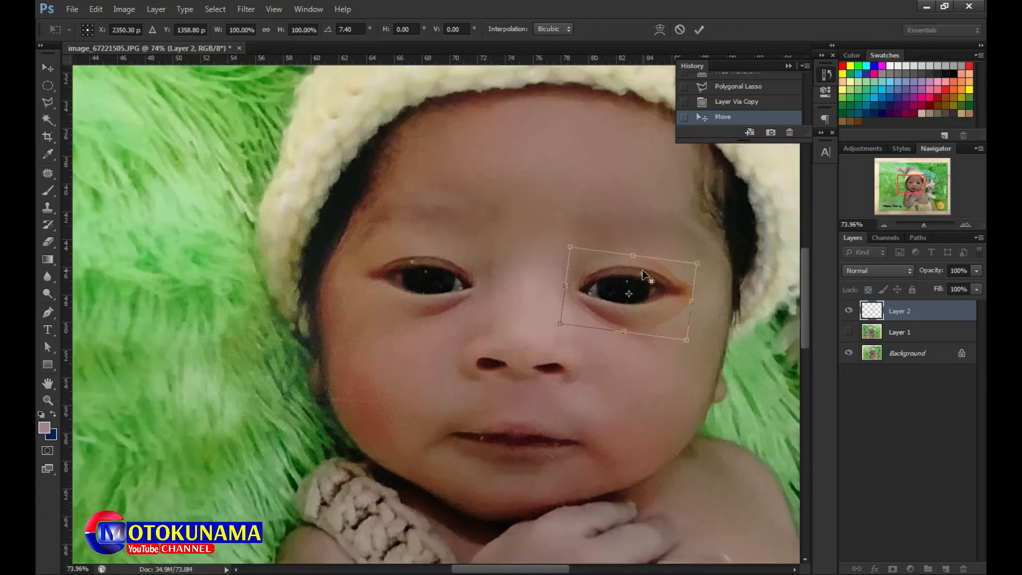
scroll(642, 269, down, 2)
scroll(642, 269, up, 3)
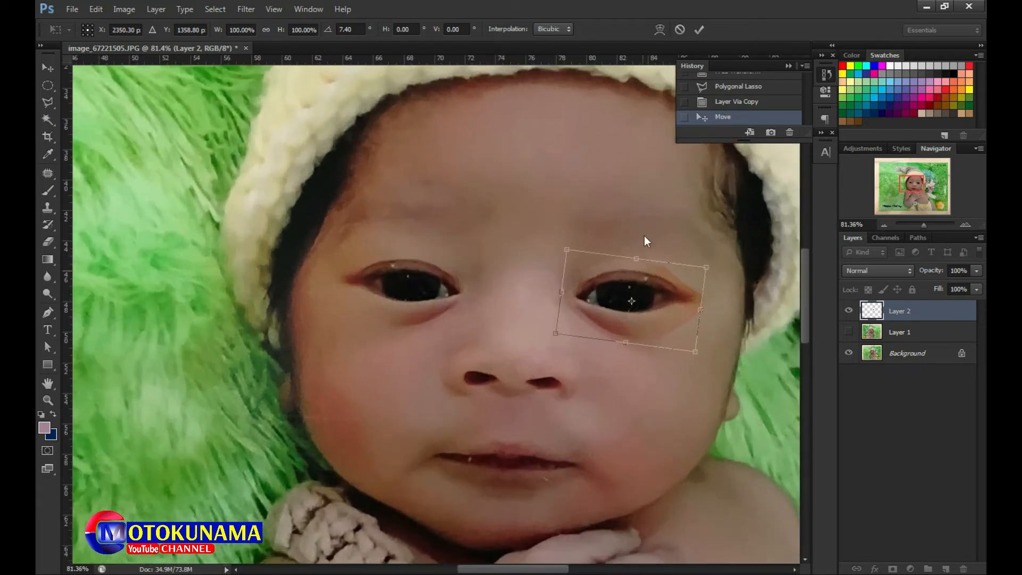
click(698, 29)
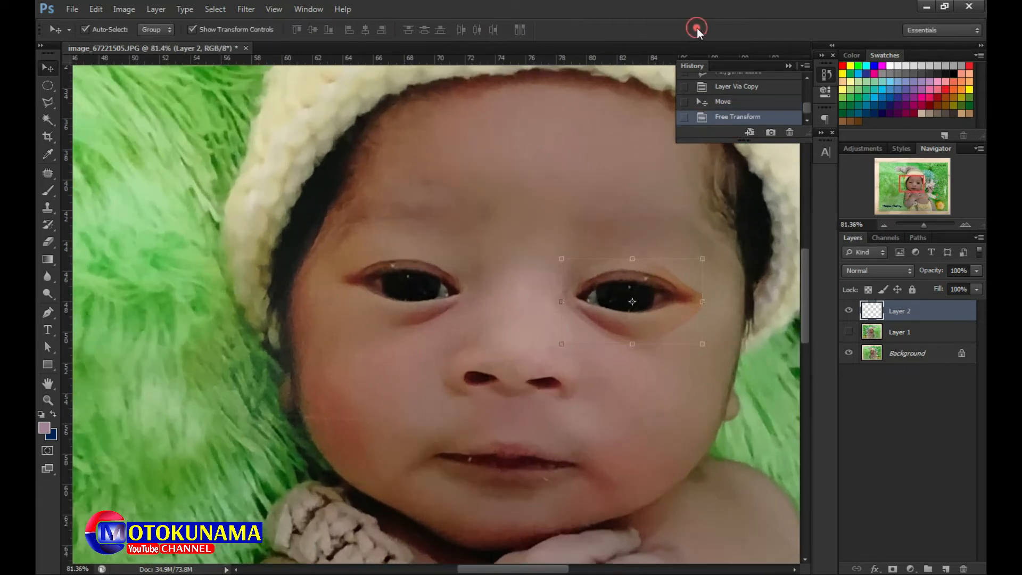
Set up the Blur tool with a 60 px brush for working on Layer 2
click(669, 216)
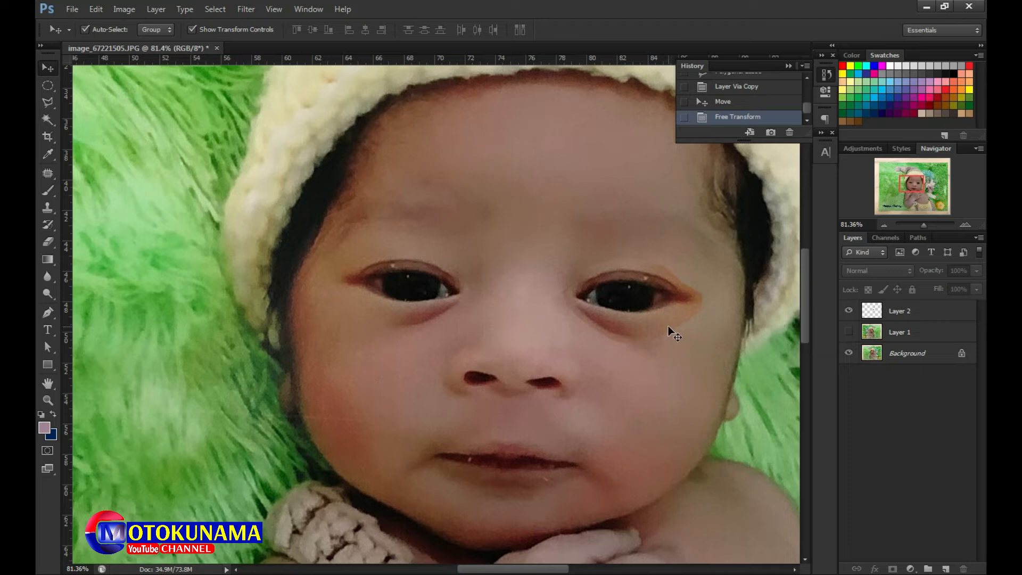
right_click(55, 281)
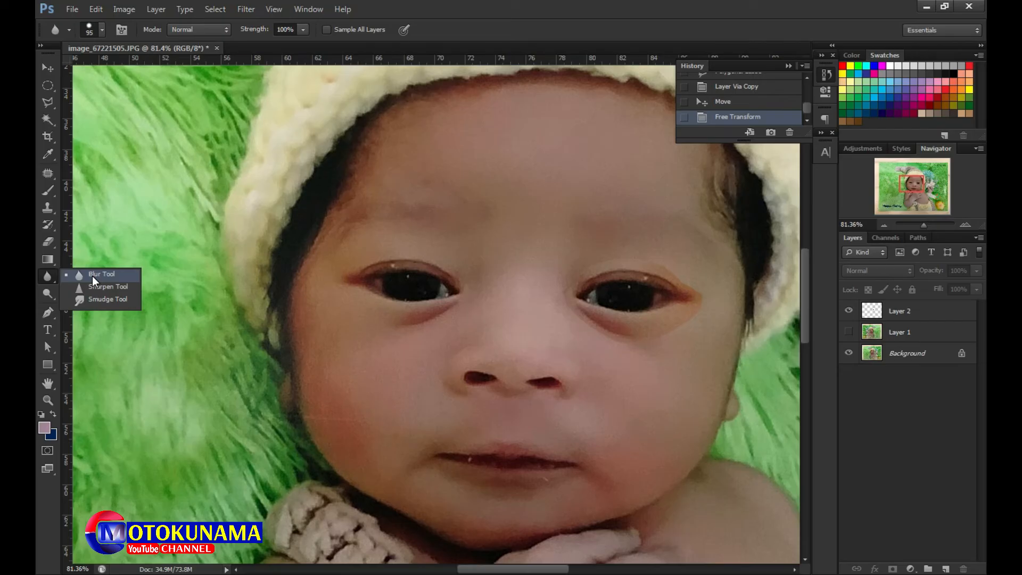
click(91, 273)
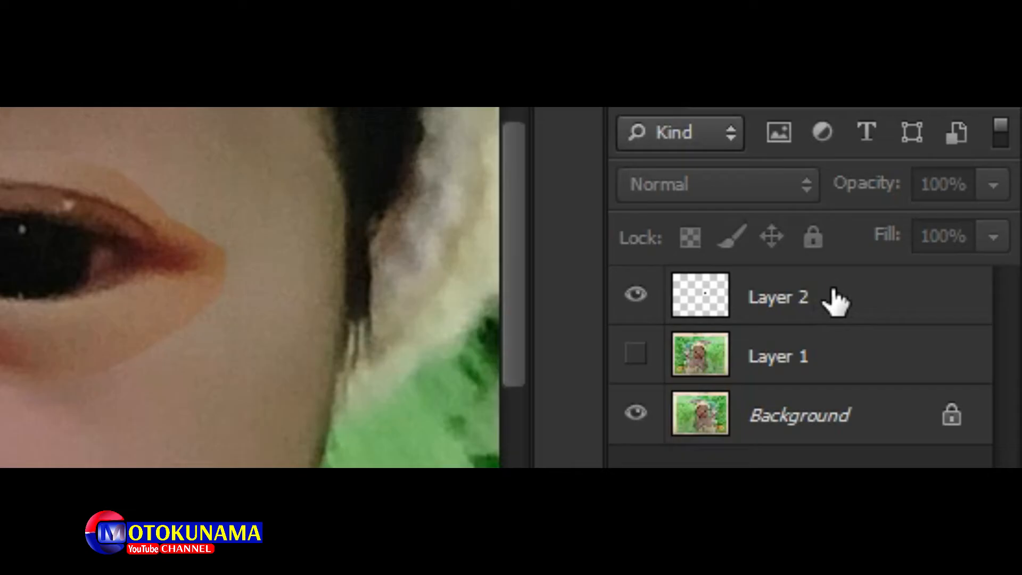
click(918, 314)
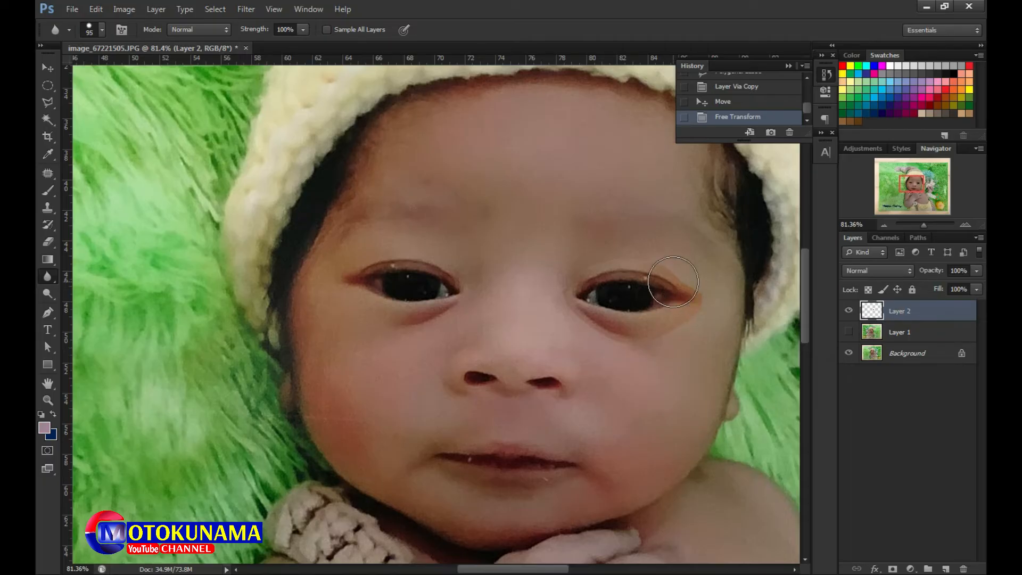
scroll(673, 282, up, 5)
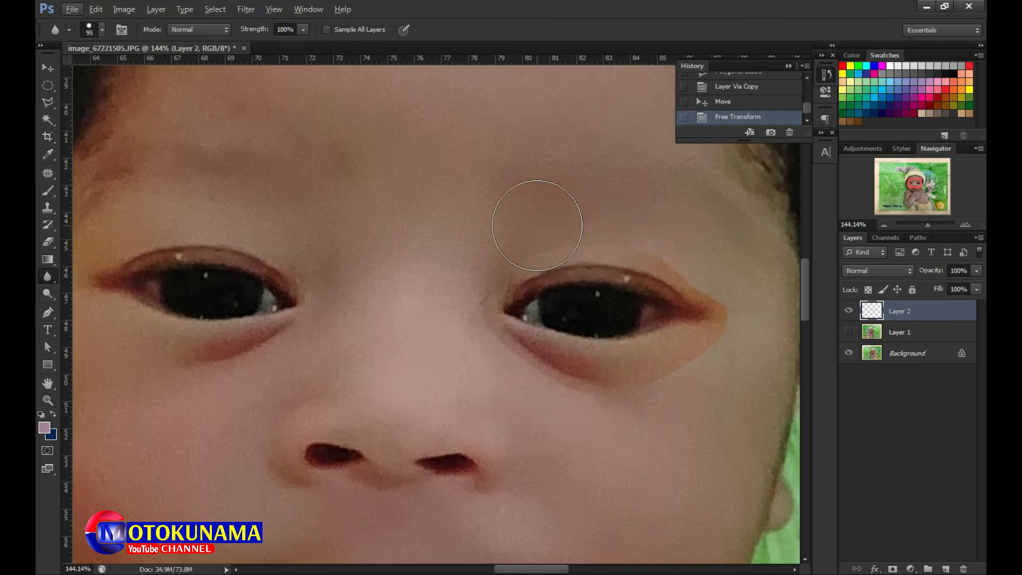
click(102, 29)
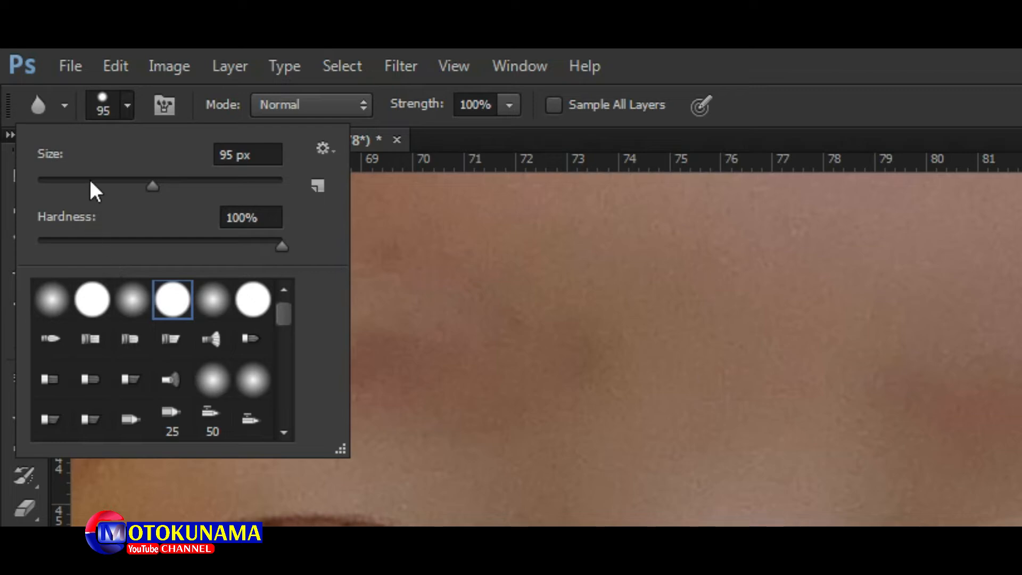
drag(153, 183, 128, 183)
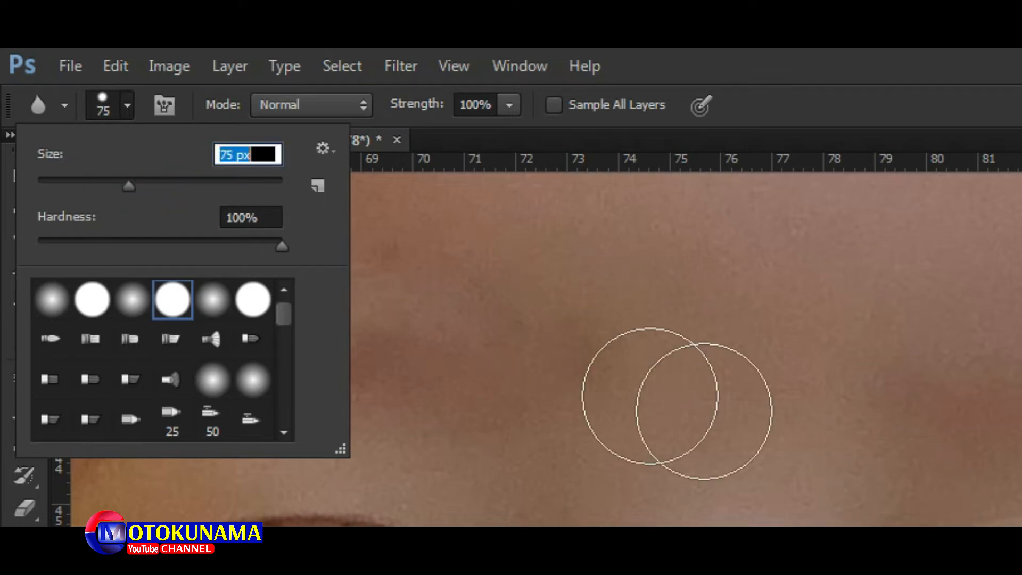
drag(128, 190, 109, 189)
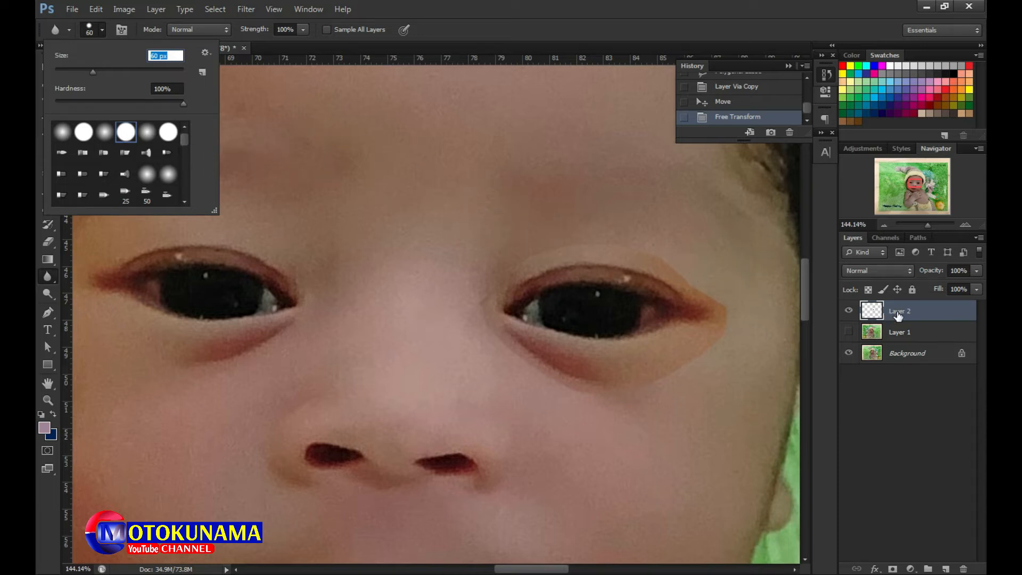
key(Return)
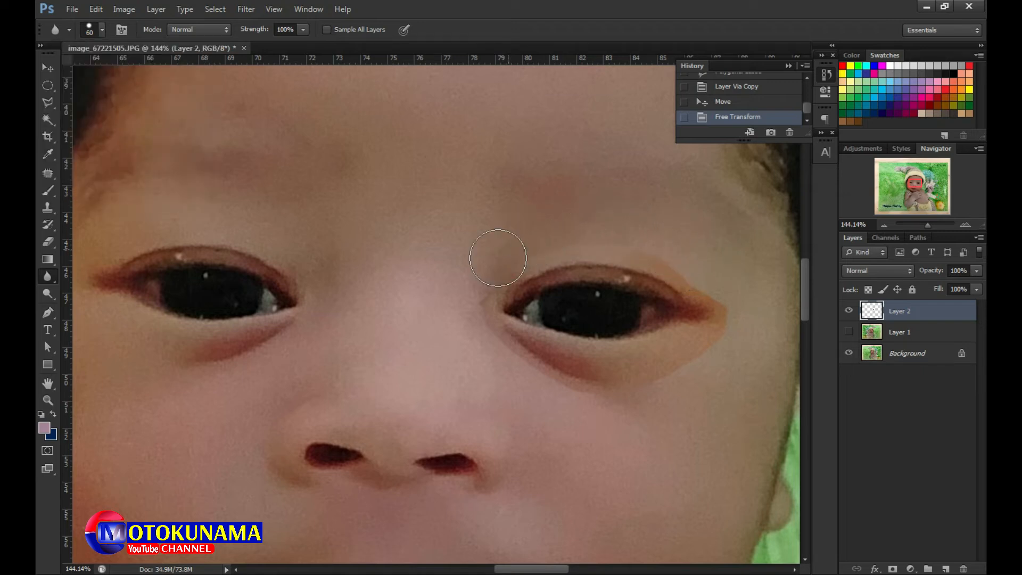
Blur the skin margin of the copied eye on Layer 2, from above the outer corner around beneath the lower lid
mouse_move(620, 227)
mouse_down()
mouse_move(666, 228)
mouse_move(728, 297)
mouse_move(737, 331)
mouse_up()
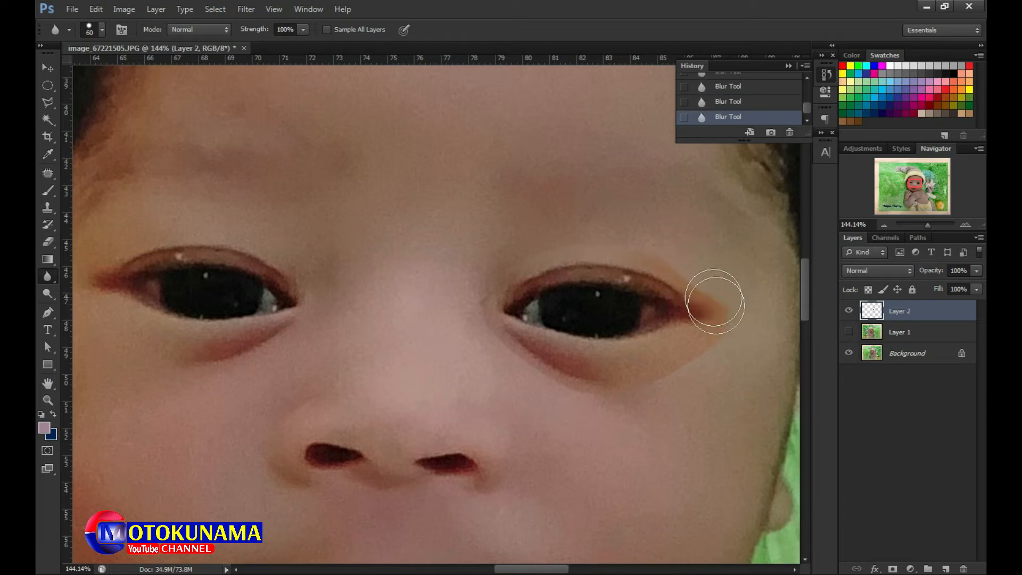
mouse_move(620, 397)
mouse_down()
mouse_move(725, 354)
mouse_move(640, 395)
mouse_move(577, 403)
mouse_move(472, 346)
mouse_move(565, 405)
mouse_move(630, 407)
mouse_move(611, 416)
mouse_move(560, 403)
mouse_move(498, 355)
mouse_move(471, 319)
mouse_move(458, 272)
mouse_move(458, 306)
mouse_move(473, 323)
mouse_up()
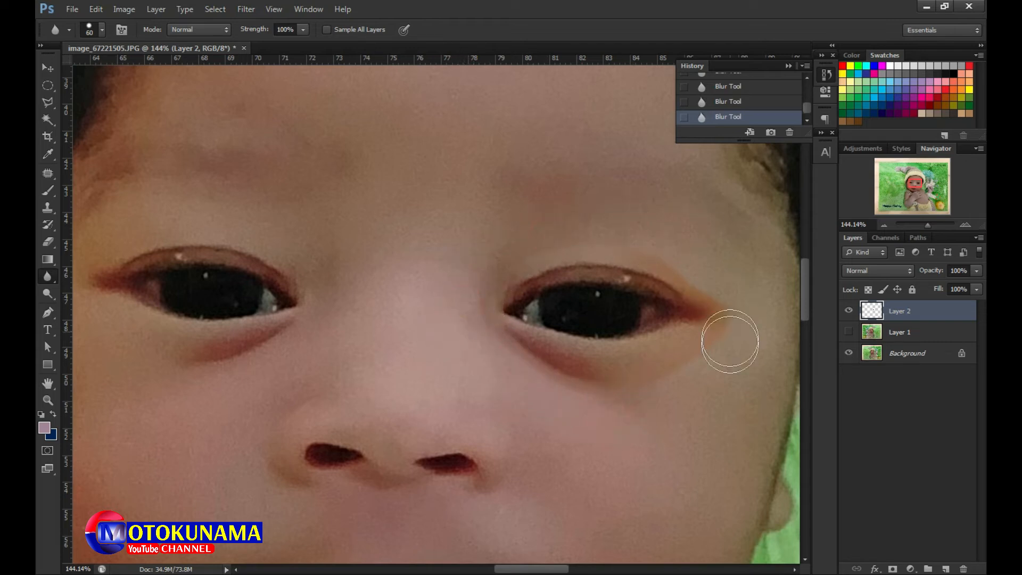
click(476, 342)
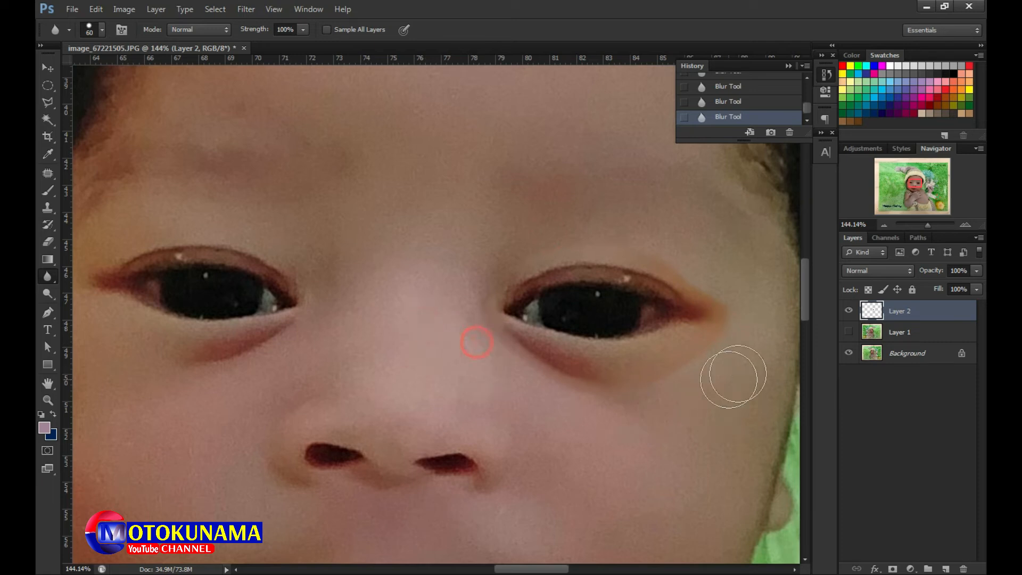
alt+scroll(642, 341, down, 3)
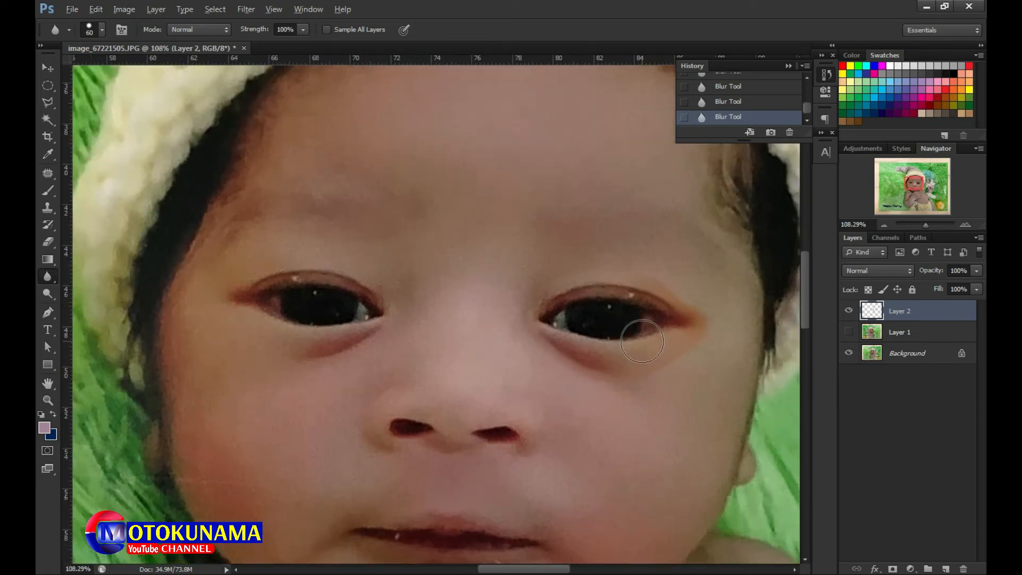
alt+scroll(641, 341, down, 3)
alt+scroll(675, 344, up, 4)
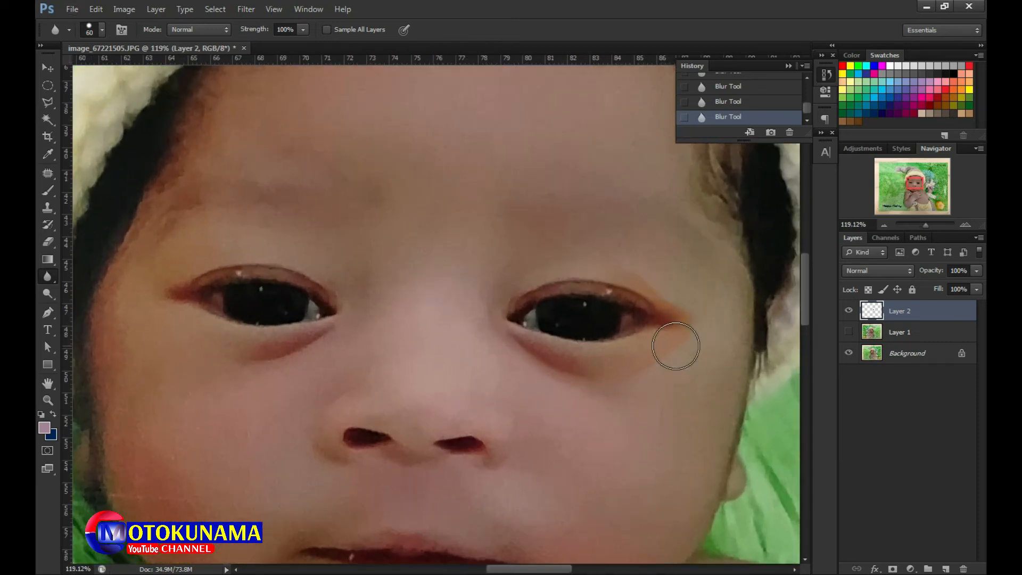
click(47, 68)
alt+scroll(662, 358, up, 2)
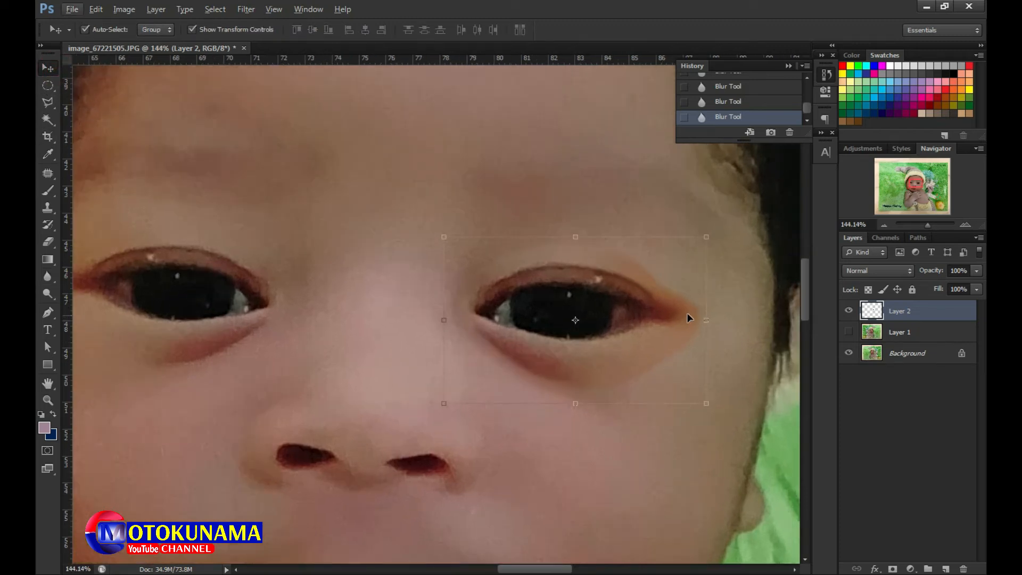
click(47, 100)
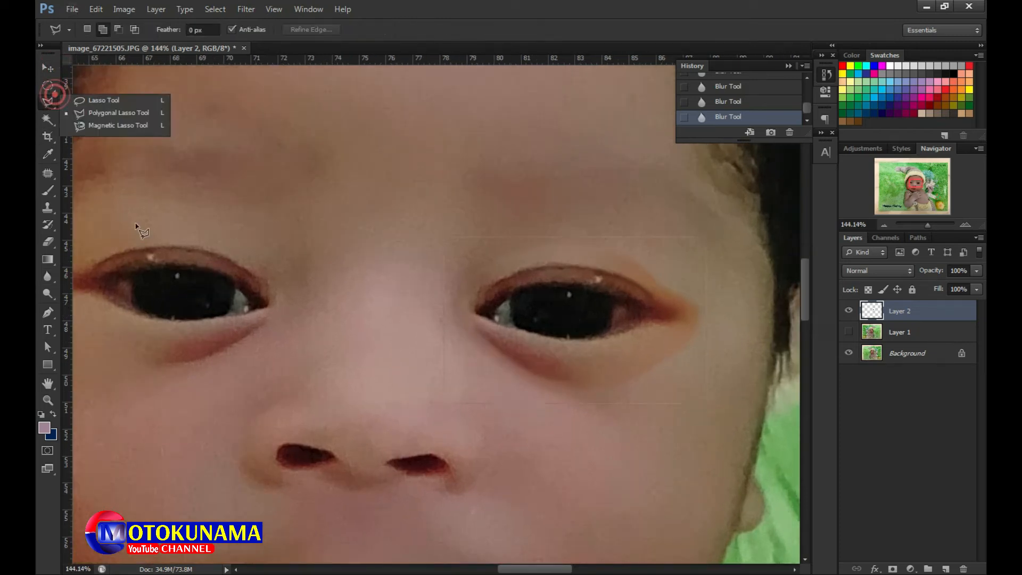
click(915, 313)
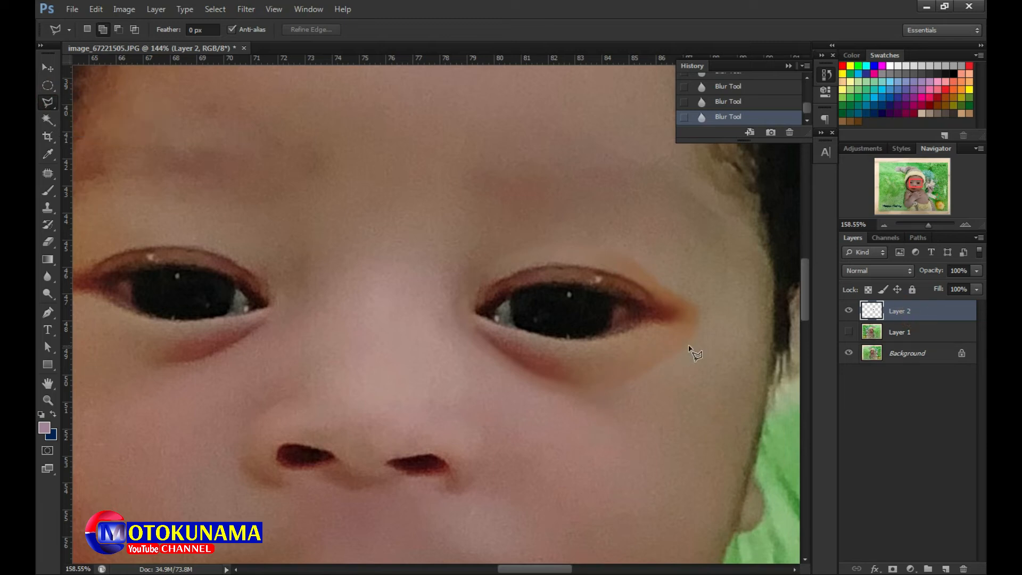
Erase the copied eye's surplus skin below the lower lid and above the upper lid with a 65 px Eraser
scroll(688, 347, up, 2)
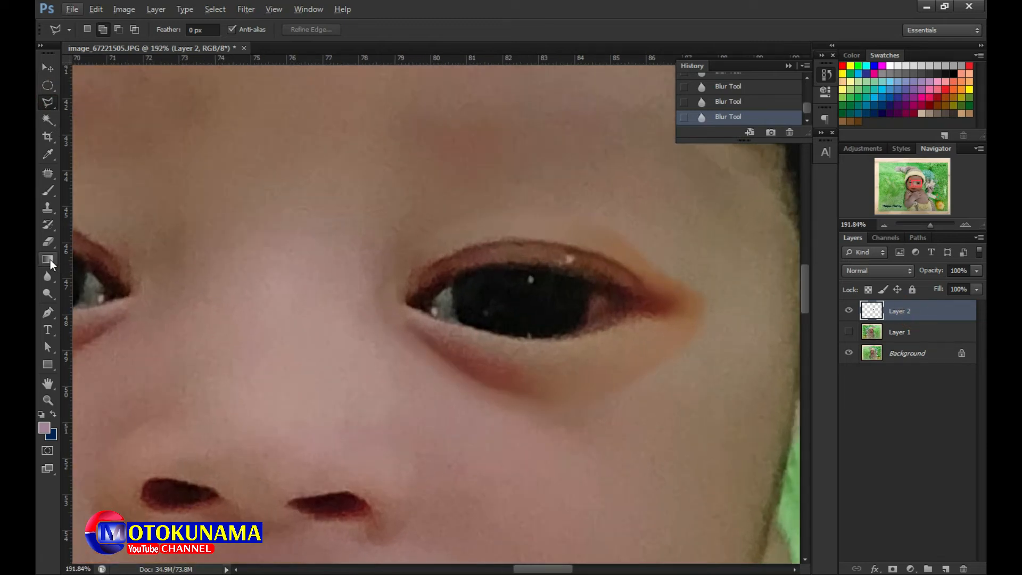
click(47, 242)
click(116, 237)
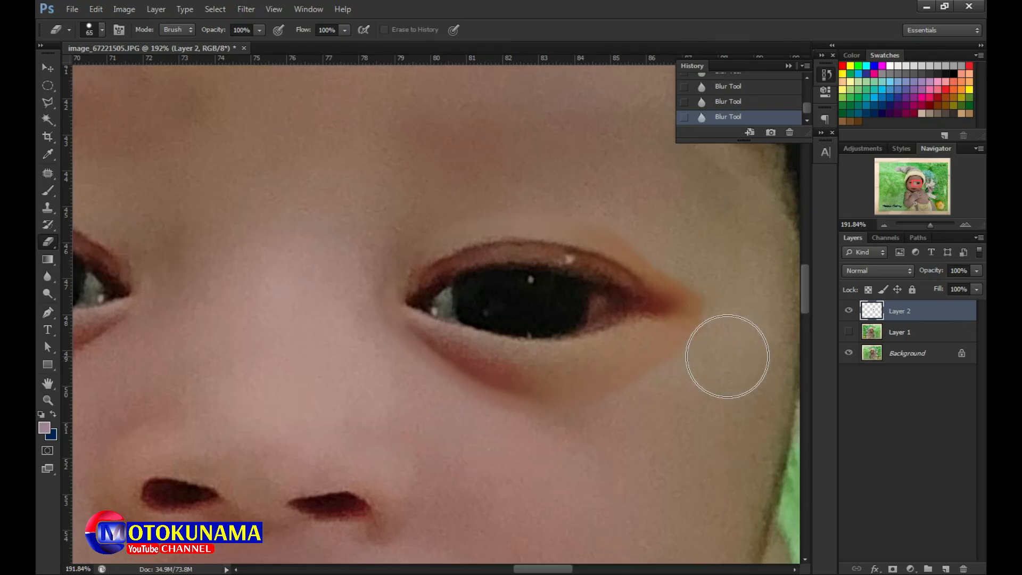
mouse_move(715, 361)
mouse_down()
mouse_move(609, 424)
mouse_move(576, 434)
mouse_move(564, 420)
mouse_move(629, 415)
mouse_move(682, 383)
mouse_move(541, 443)
mouse_move(510, 442)
mouse_move(397, 388)
mouse_move(367, 360)
mouse_move(450, 418)
mouse_move(538, 438)
mouse_move(522, 449)
mouse_move(392, 378)
mouse_move(337, 290)
mouse_up()
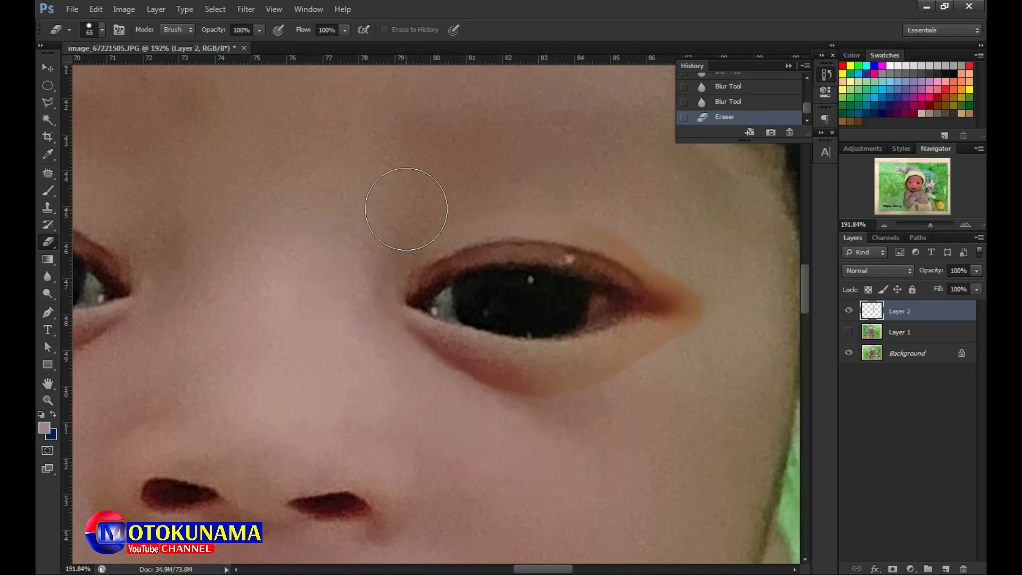
click(514, 183)
click(603, 196)
click(646, 209)
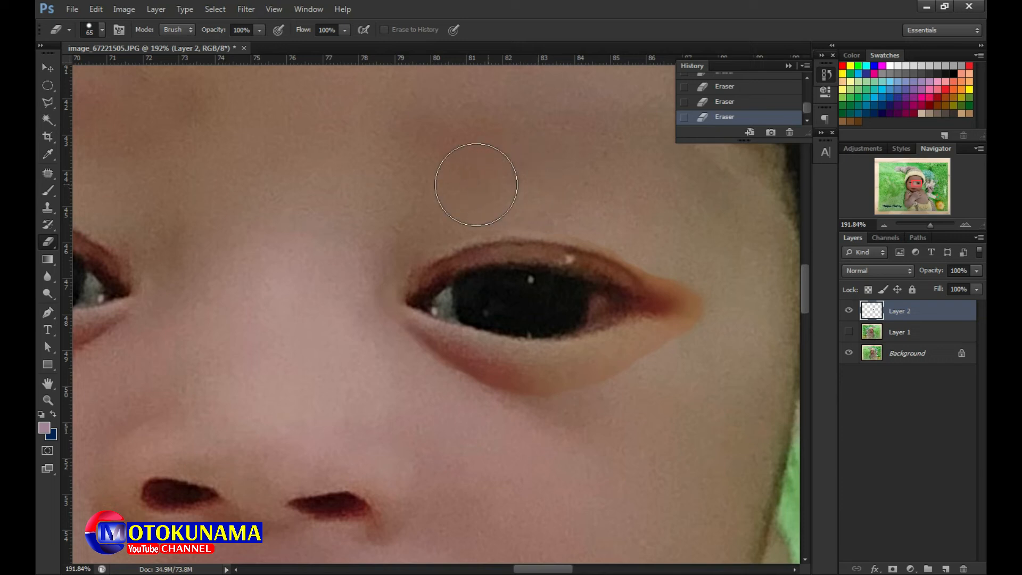
click(517, 185)
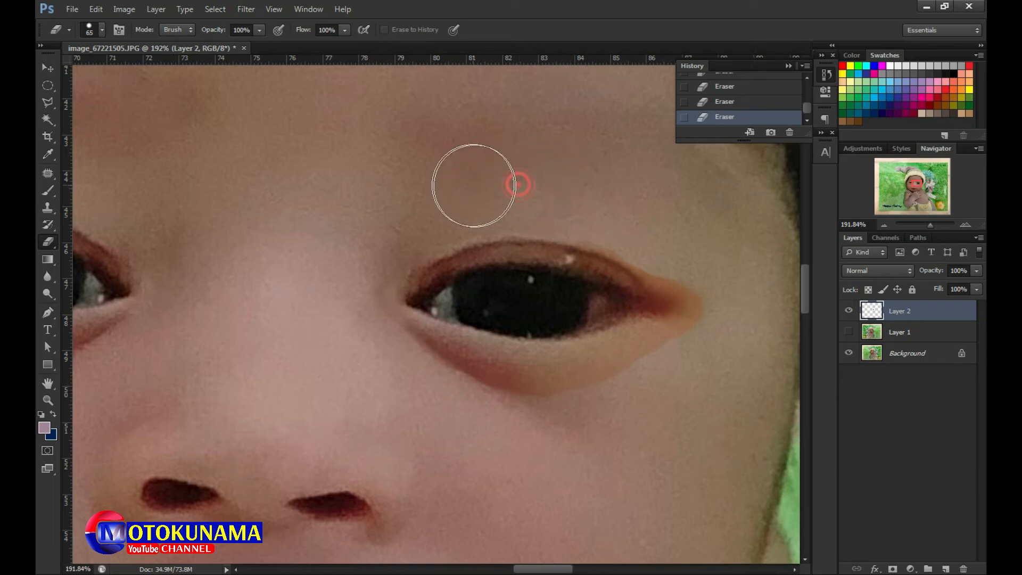
Erase the remaining orange skin around the copied eye's outer corner and trim the outer part below the lower lid
click(729, 270)
click(679, 242)
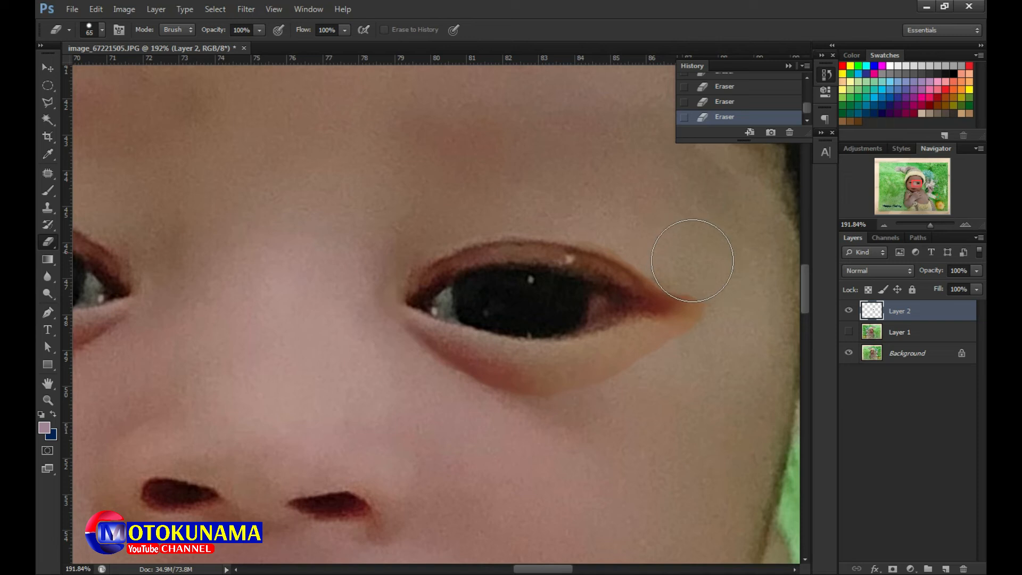
click(720, 307)
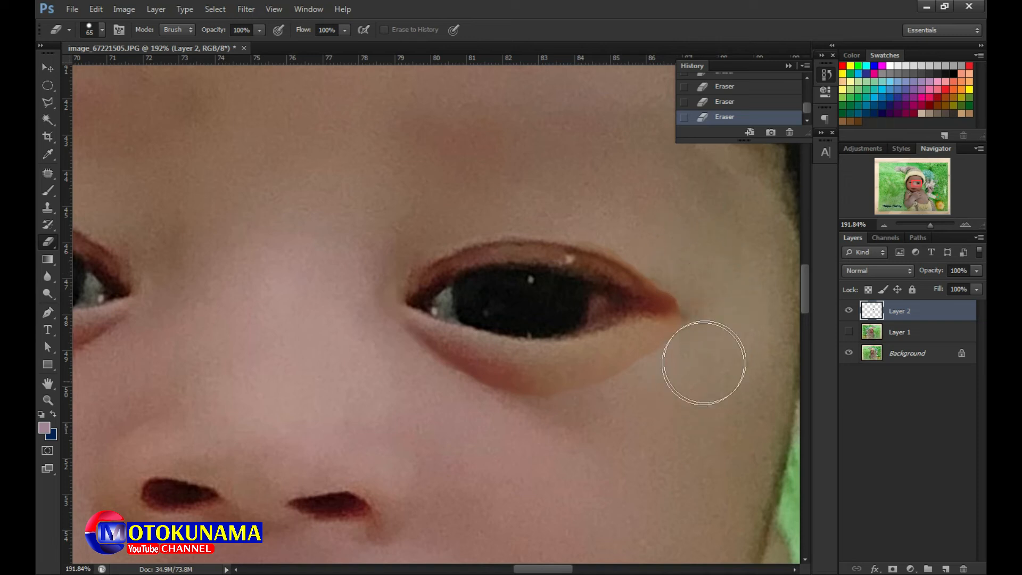
mouse_move(685, 374)
mouse_down()
mouse_move(607, 403)
mouse_move(595, 433)
mouse_move(613, 430)
mouse_move(543, 428)
mouse_up()
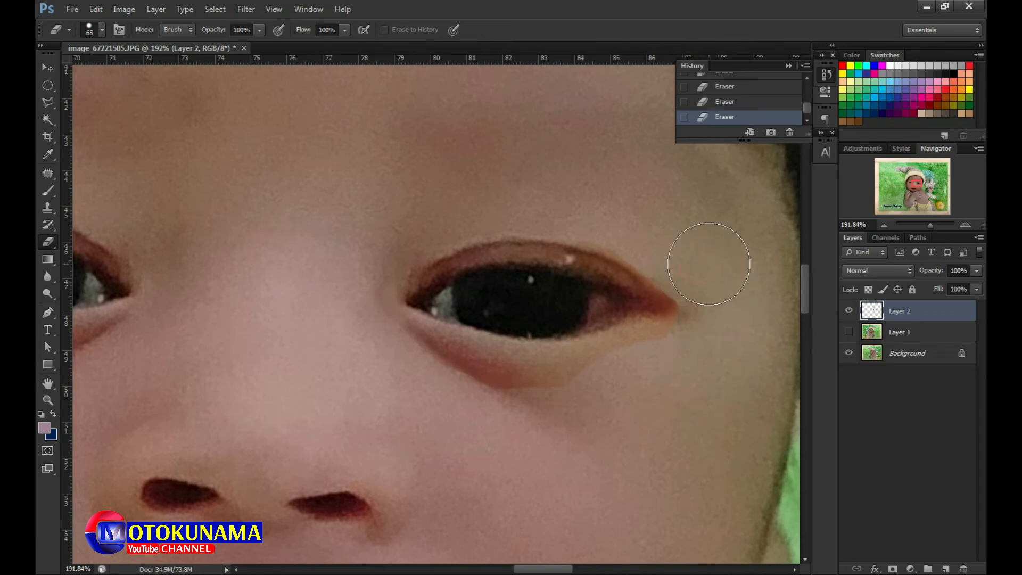
click(48, 68)
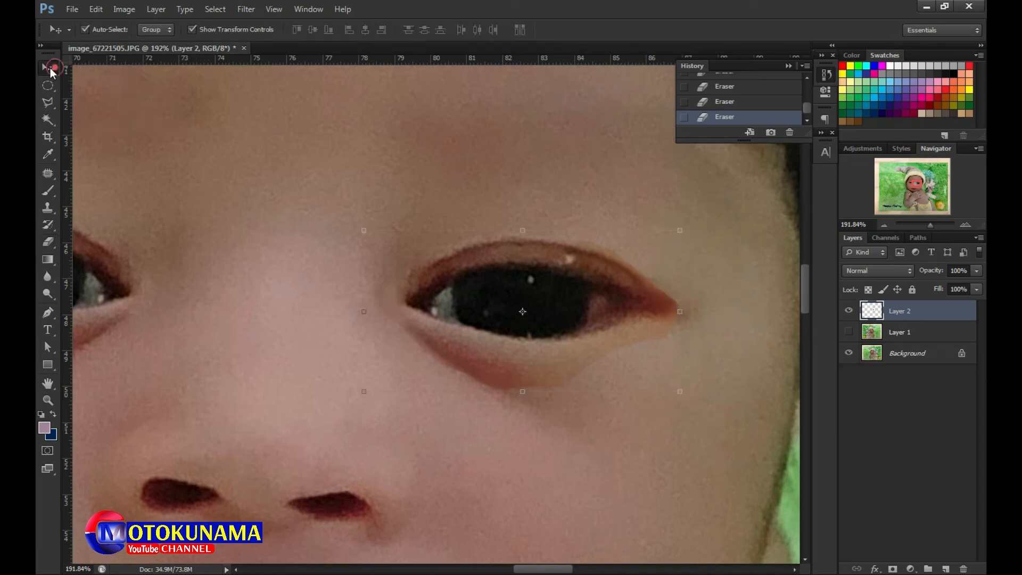
Soften the erased edge at the outer corner and beneath the lower lid with the 60 px Blur tool
click(54, 280)
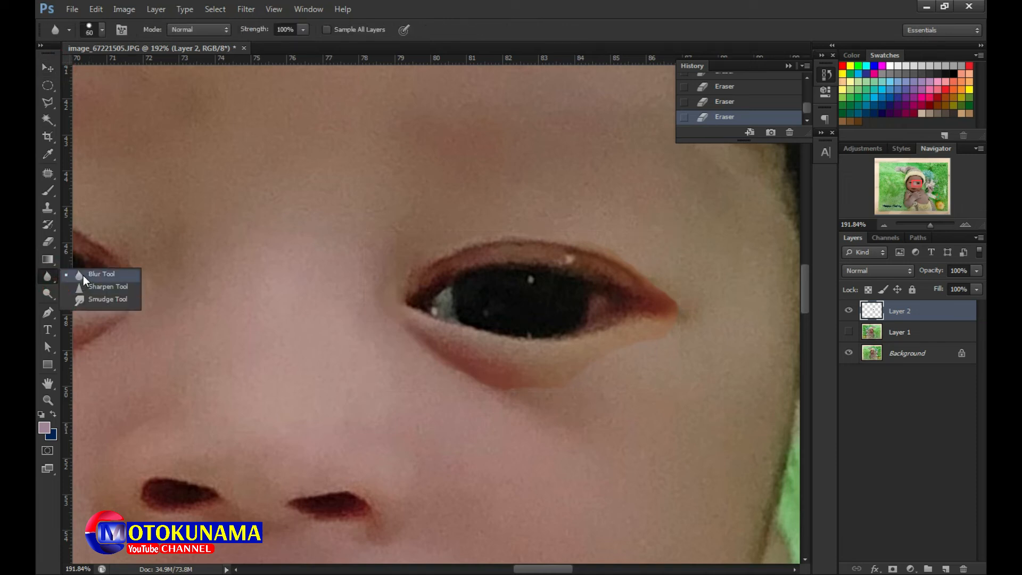
click(83, 275)
mouse_move(700, 333)
mouse_down()
mouse_move(695, 304)
mouse_move(673, 355)
mouse_up()
click(695, 313)
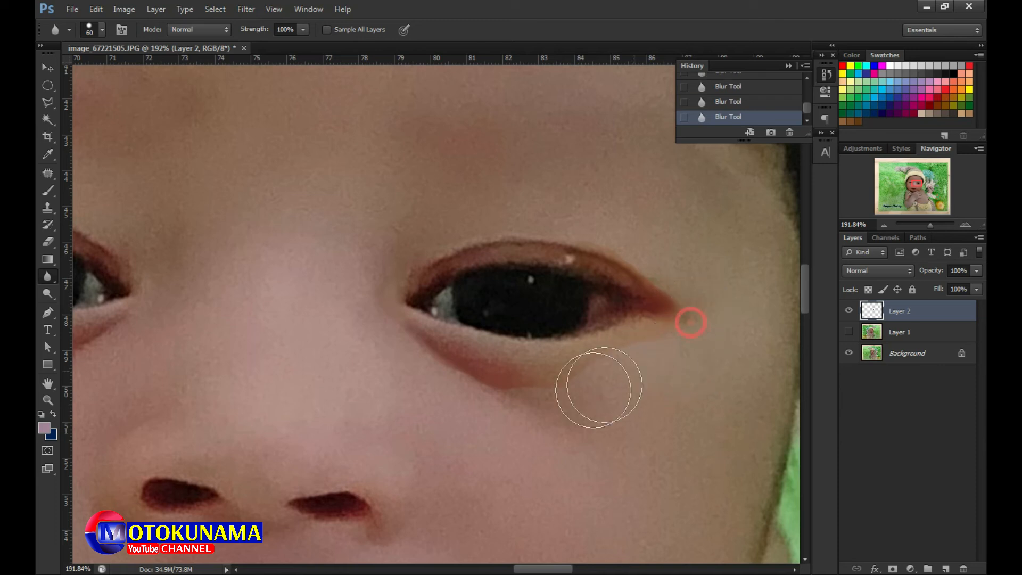
click(631, 369)
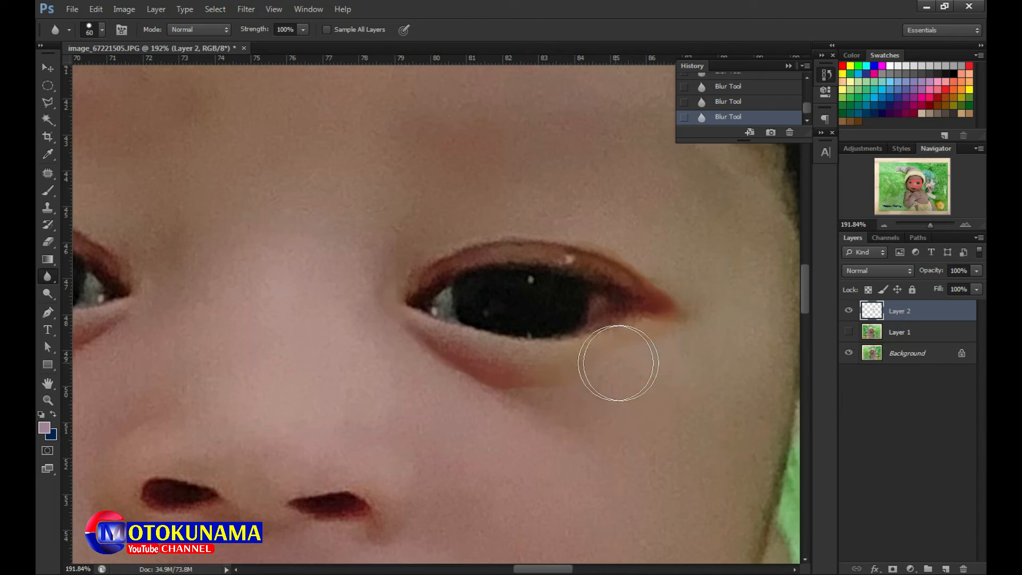
click(467, 401)
click(565, 394)
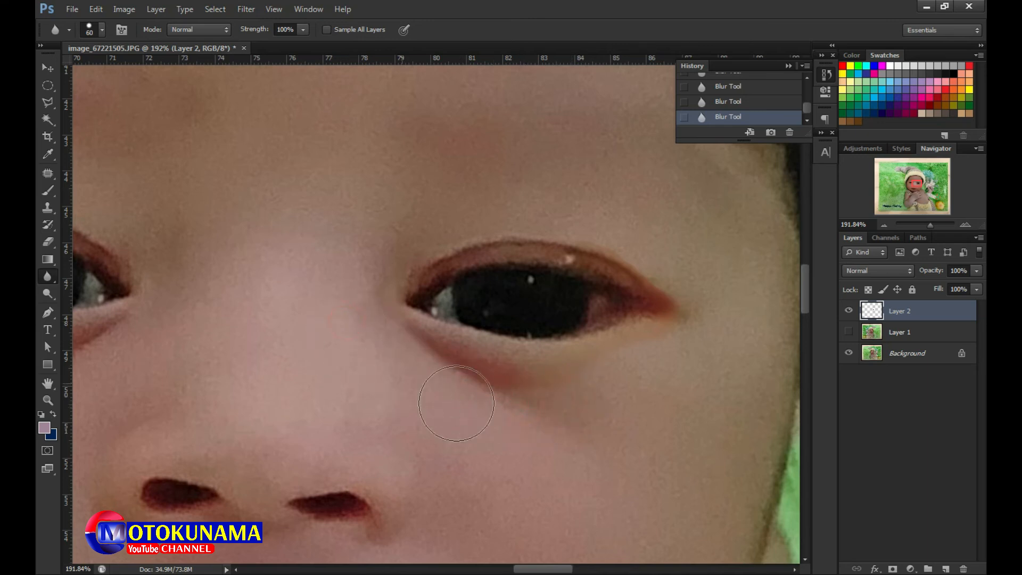
click(396, 354)
mouse_move(580, 392)
mouse_down()
mouse_move(543, 415)
mouse_move(601, 399)
mouse_up()
click(611, 388)
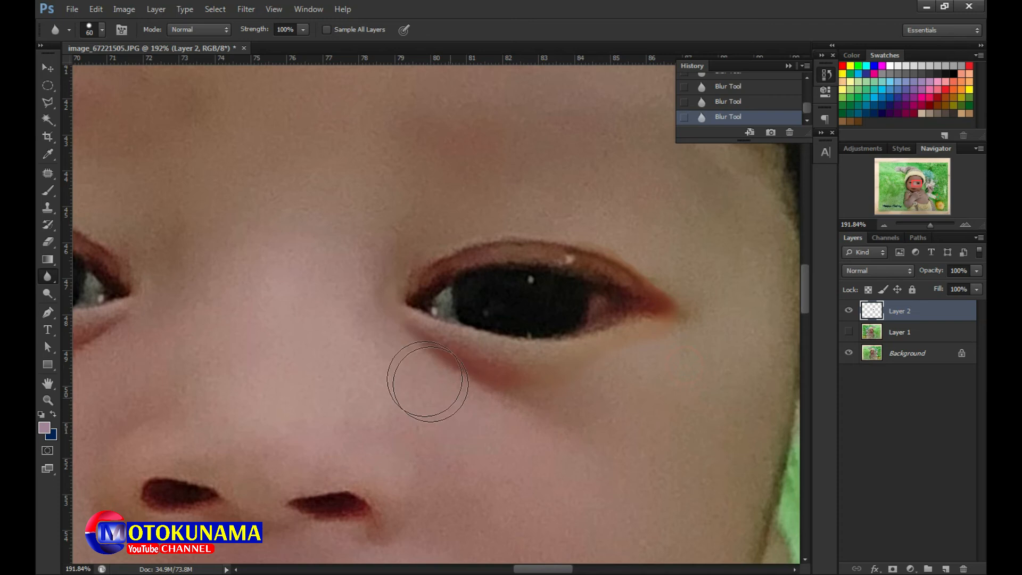
Blur the copied eye's edges around the inner corner, above the upper lid and under the lower lid, and deselect the layer
click(350, 264)
drag(414, 222, 490, 193)
mouse_move(490, 191)
mouse_down()
mouse_move(540, 208)
mouse_move(410, 227)
mouse_up()
mouse_move(406, 228)
mouse_down()
mouse_move(479, 210)
mouse_move(660, 239)
mouse_move(679, 282)
mouse_move(705, 304)
mouse_move(703, 347)
mouse_move(694, 303)
mouse_move(696, 366)
mouse_move(687, 313)
mouse_move(624, 373)
mouse_move(513, 402)
mouse_up()
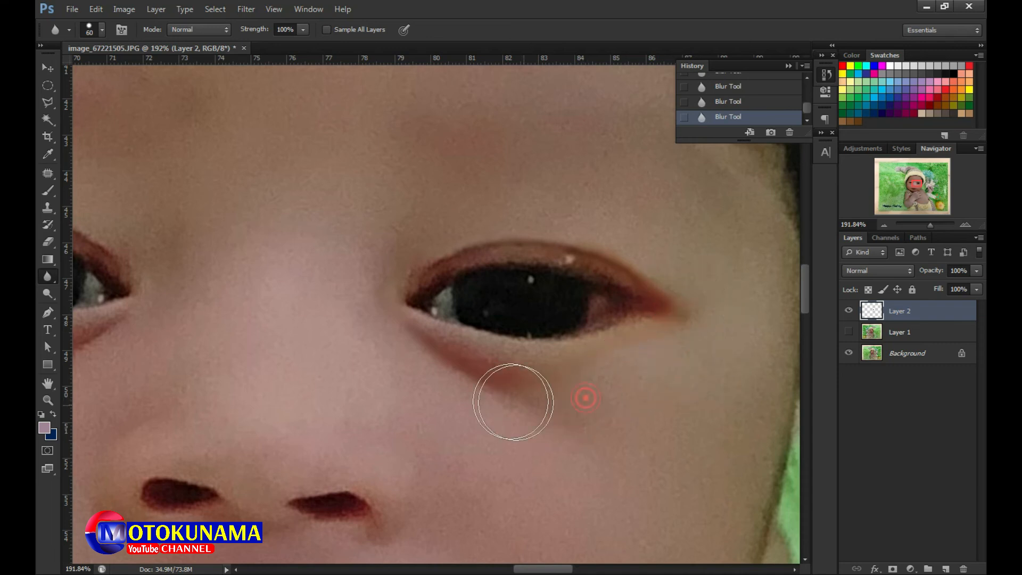
mouse_move(320, 326)
mouse_down()
mouse_move(365, 373)
mouse_move(385, 345)
mouse_up()
mouse_move(363, 279)
mouse_down()
mouse_move(363, 318)
mouse_move(372, 234)
mouse_move(393, 246)
mouse_up()
scroll(393, 246, down, 8)
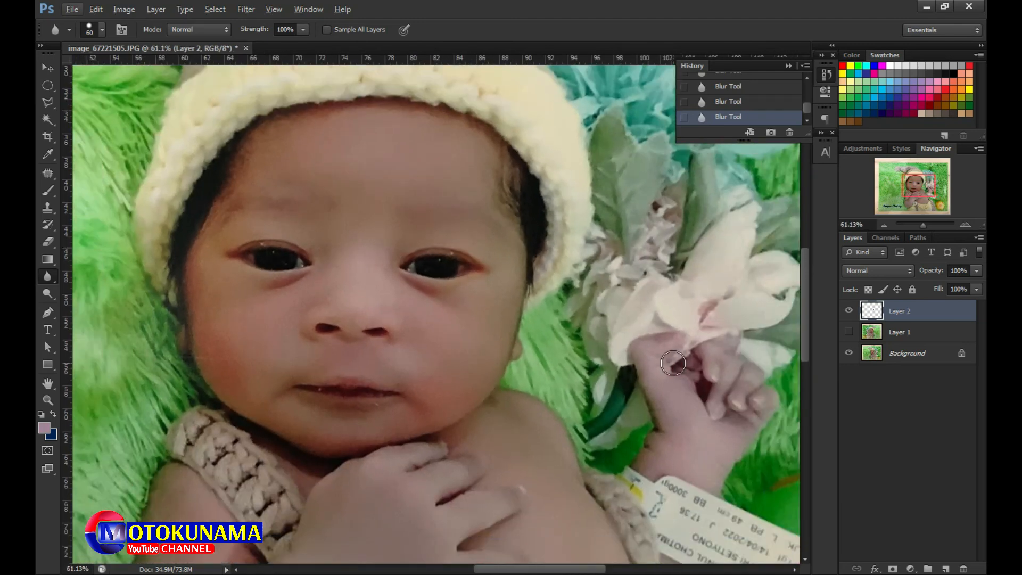
click(49, 66)
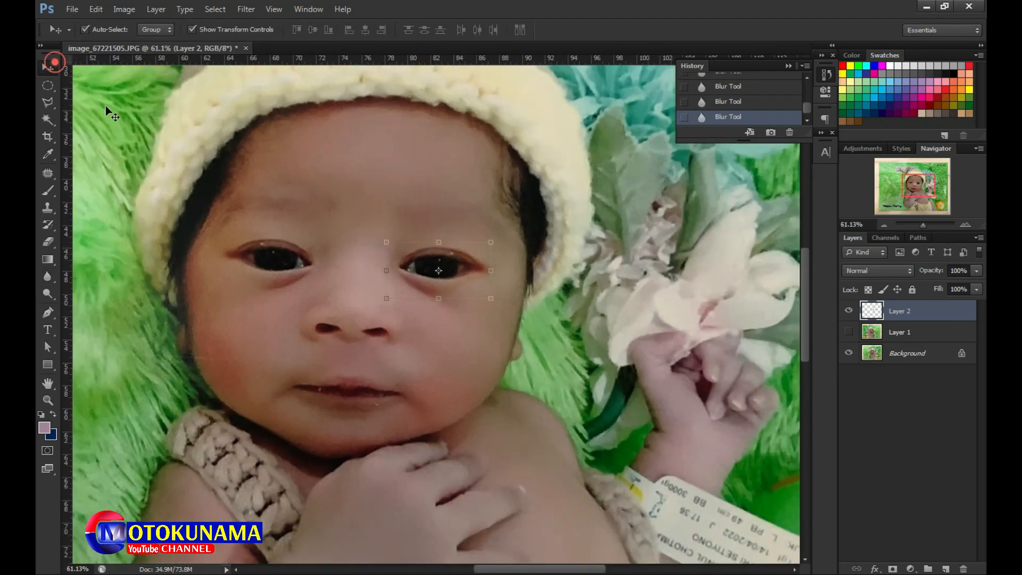
scroll(537, 239, down, 3)
click(554, 234)
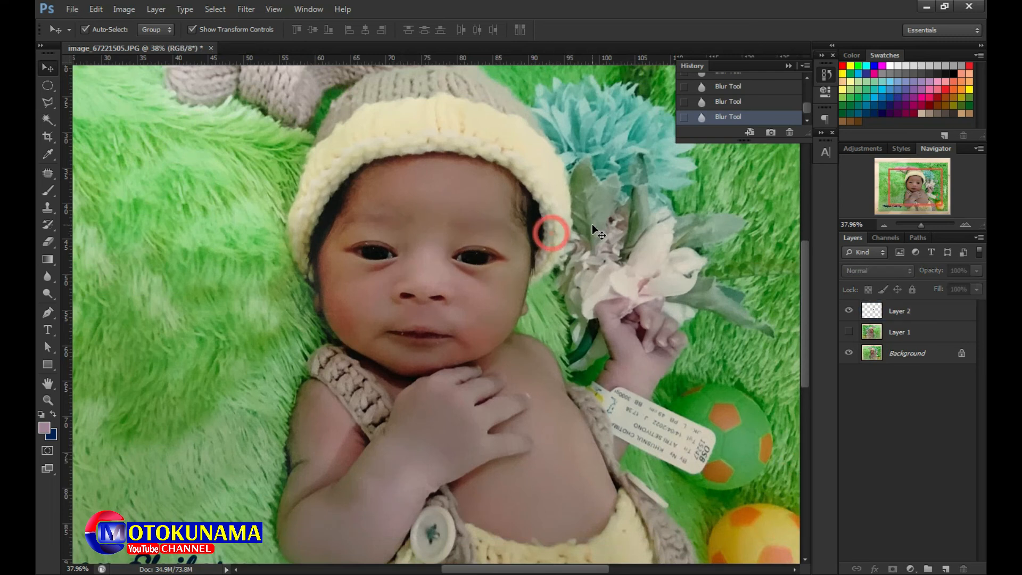
Compare the image with Layer 1 shown and hidden, and delete Layer 1
click(847, 332)
click(847, 332)
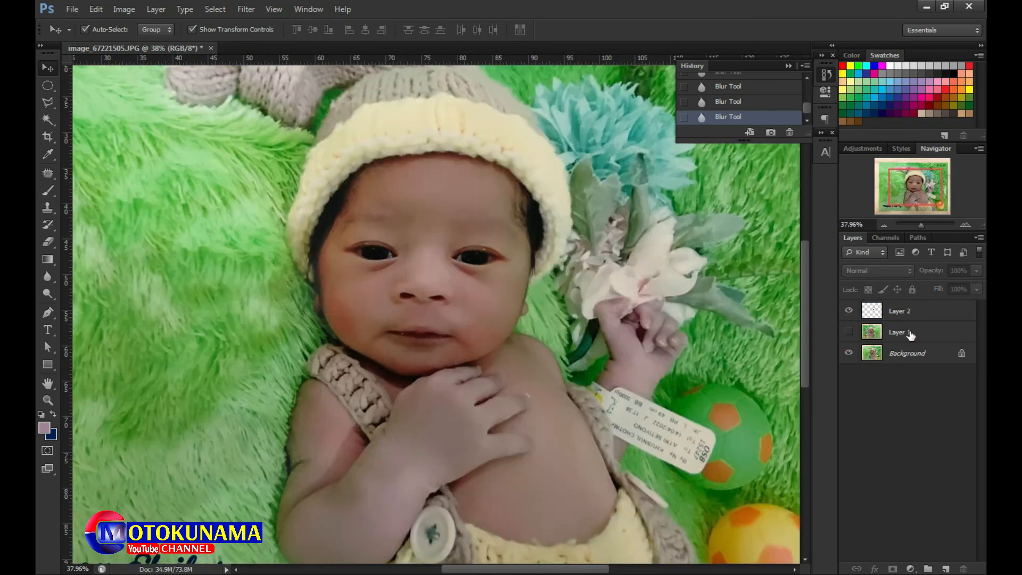
drag(941, 333, 962, 567)
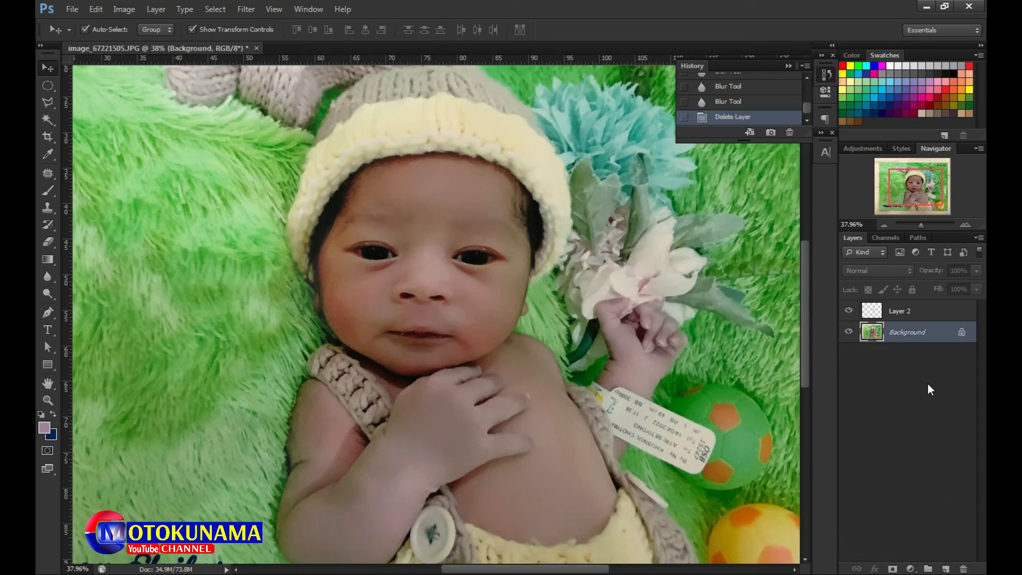
Duplicate the Background layer and merge the copy with Layer 2, which holds the copied eye
click(917, 331)
key(ctrl+j)
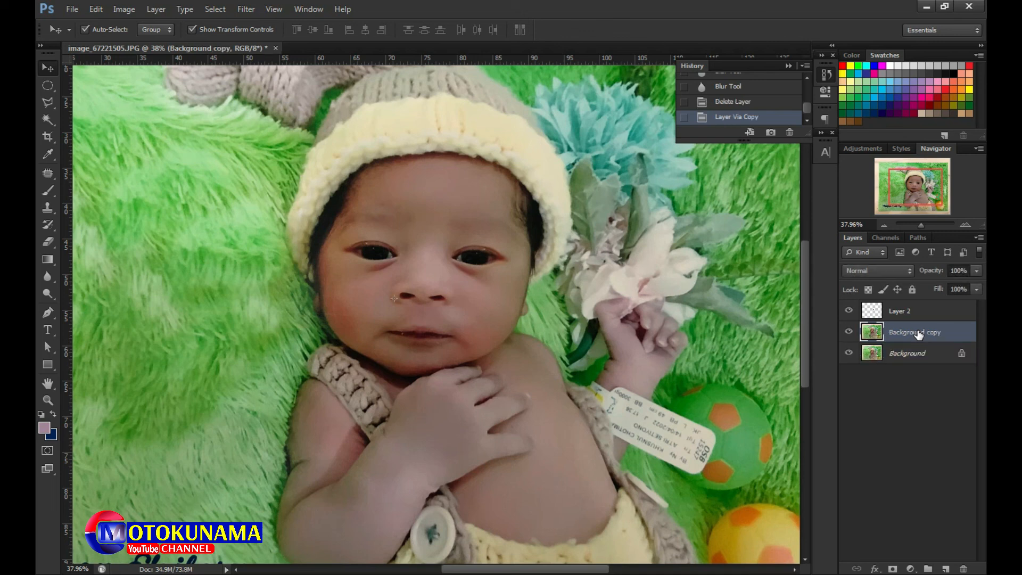
click(934, 311)
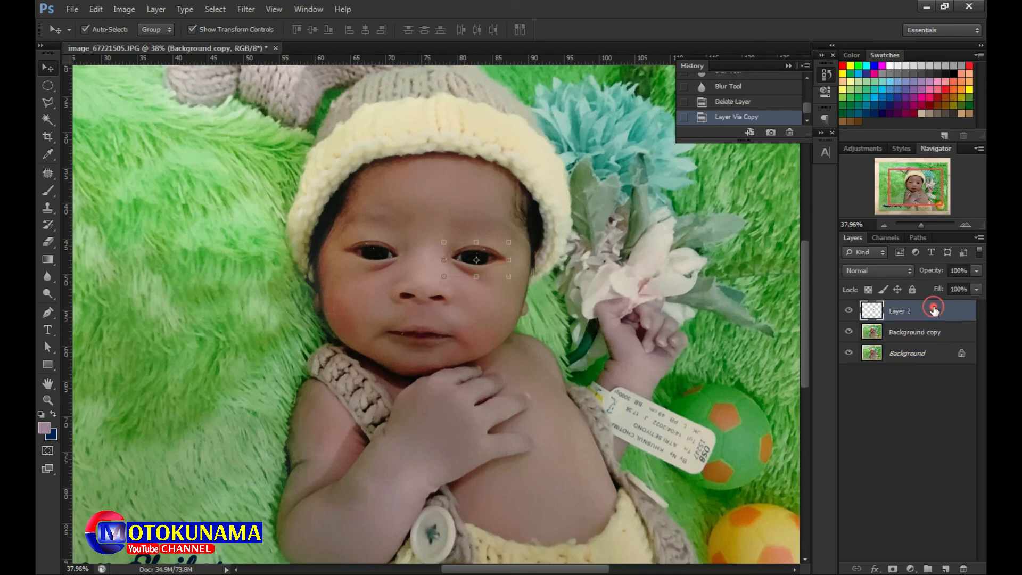
shift+click(942, 336)
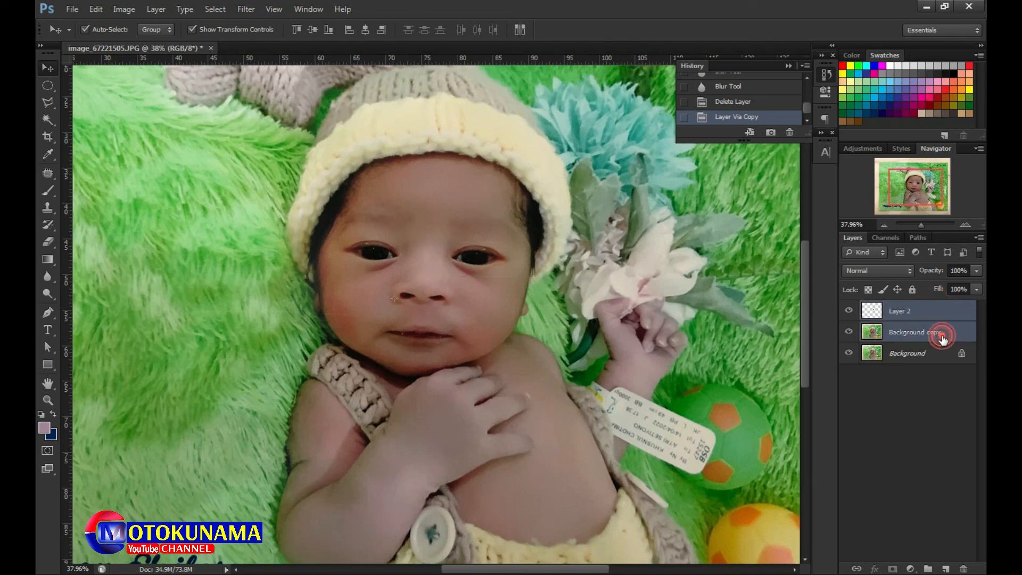
right_click(942, 336)
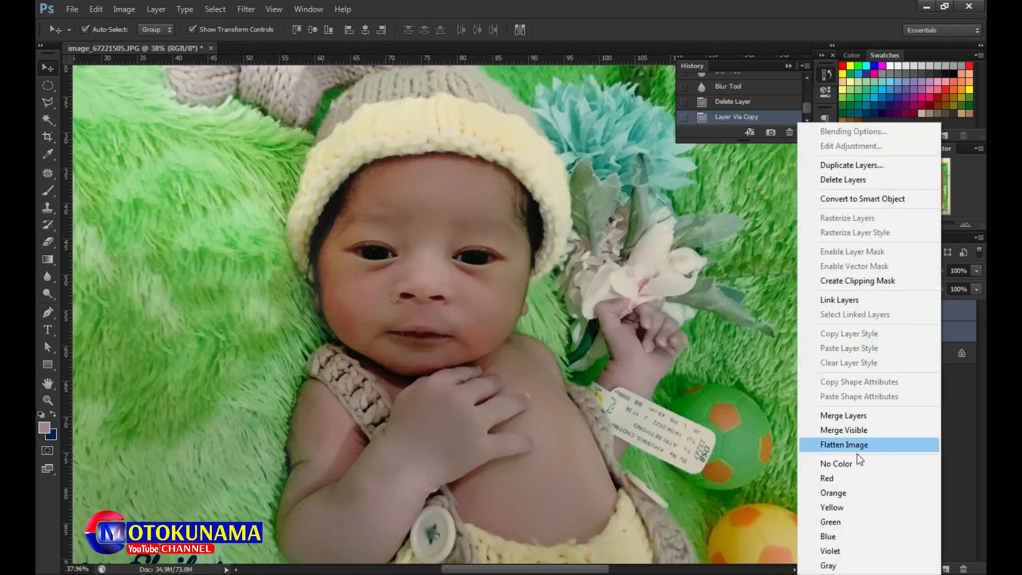
click(861, 414)
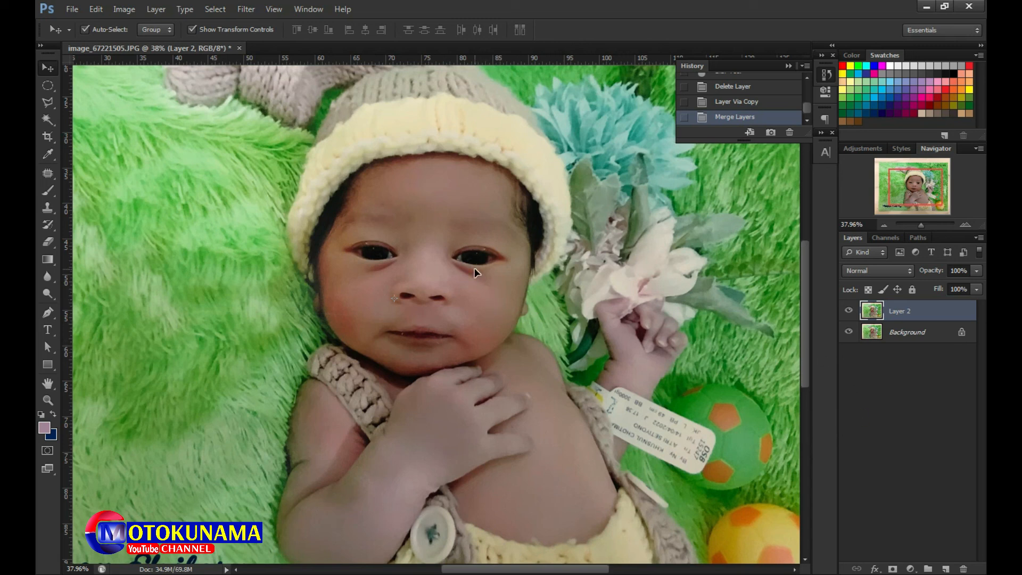
Examine the retouched eyes in the whole photo and close up to compare their shape and blending
scroll(475, 266, down, 5)
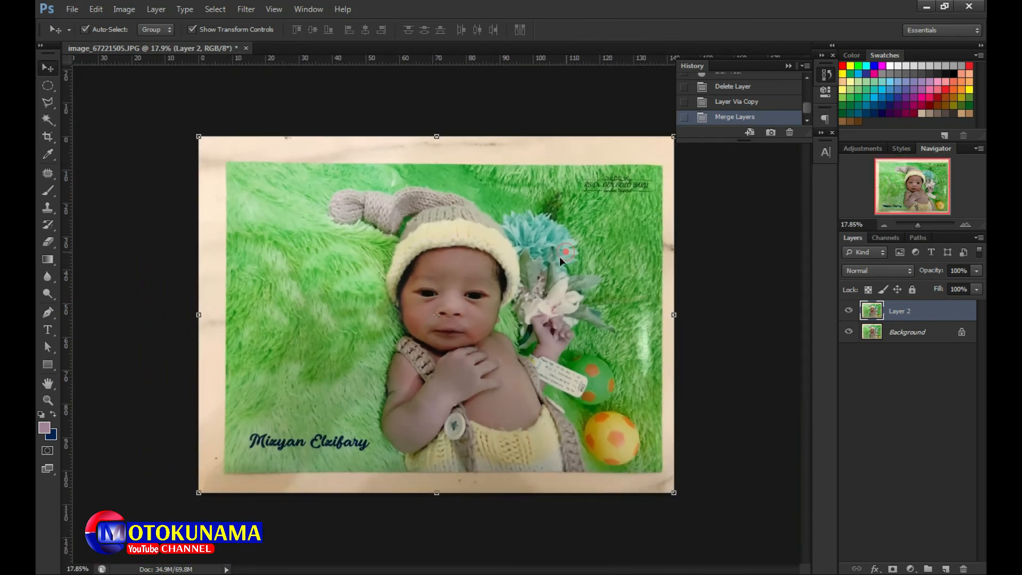
scroll(447, 317, up, 5)
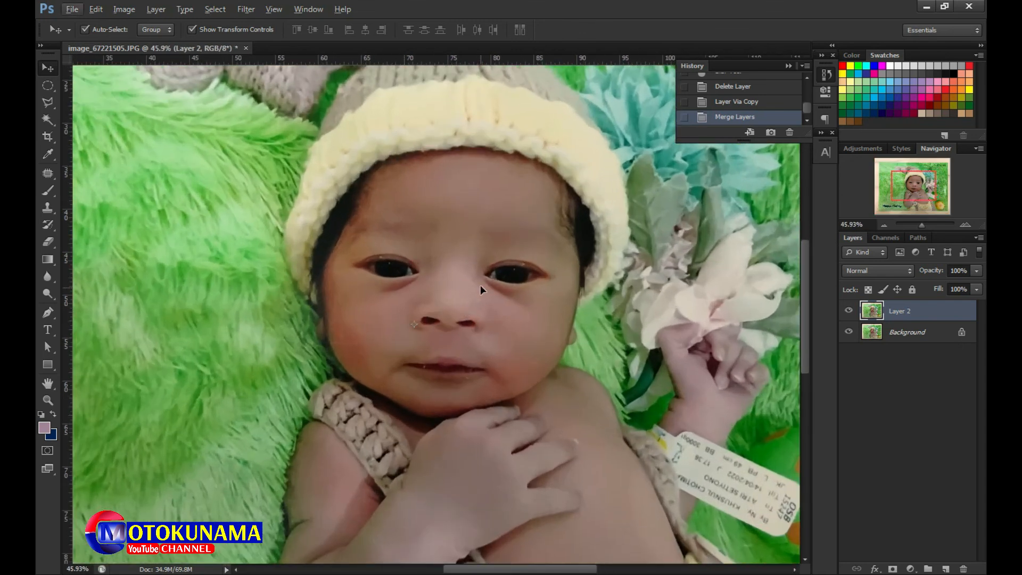
scroll(480, 286, up, 3)
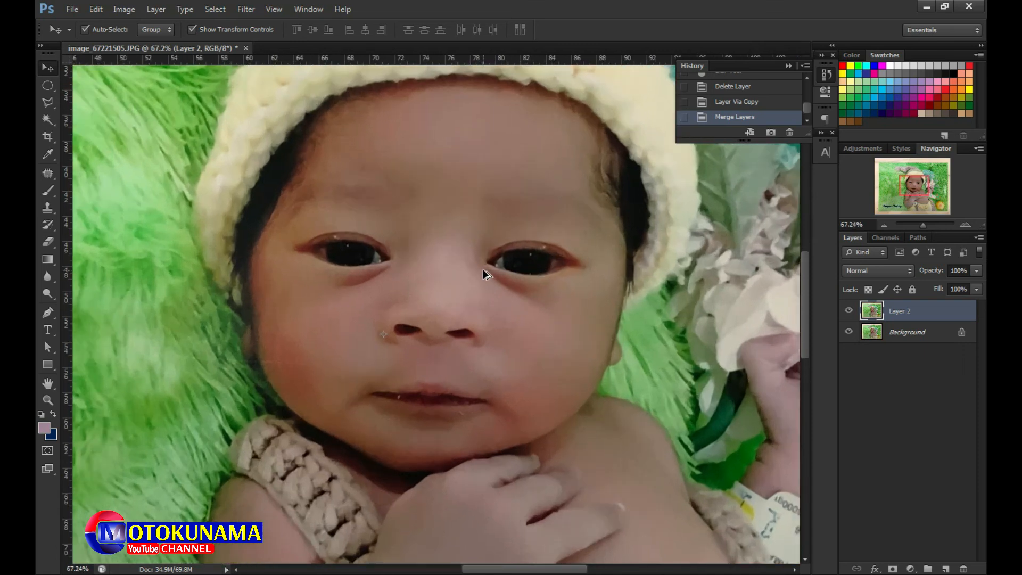
scroll(483, 269, down, 2)
scroll(484, 266, up, 2)
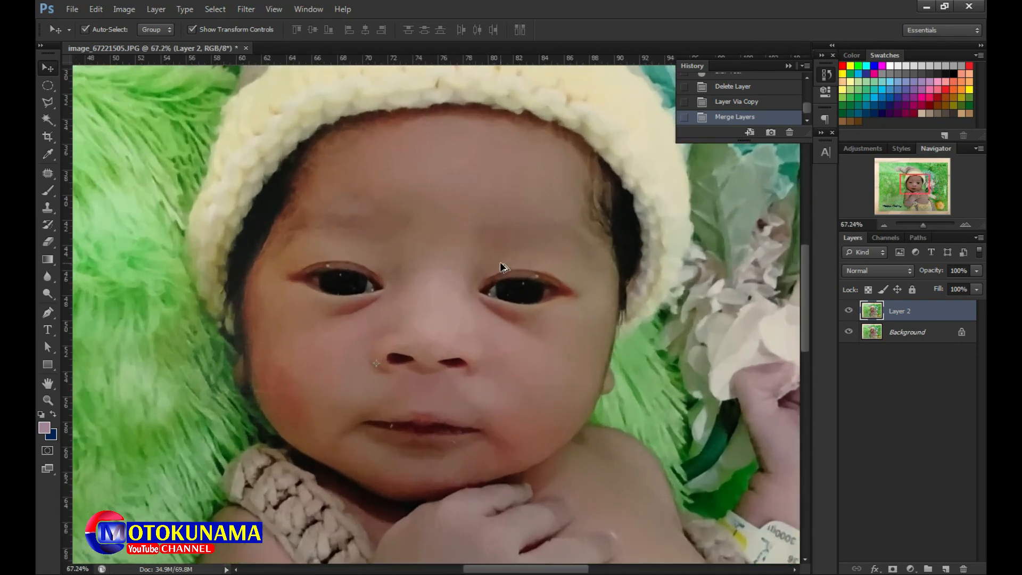
scroll(500, 262, down, 3)
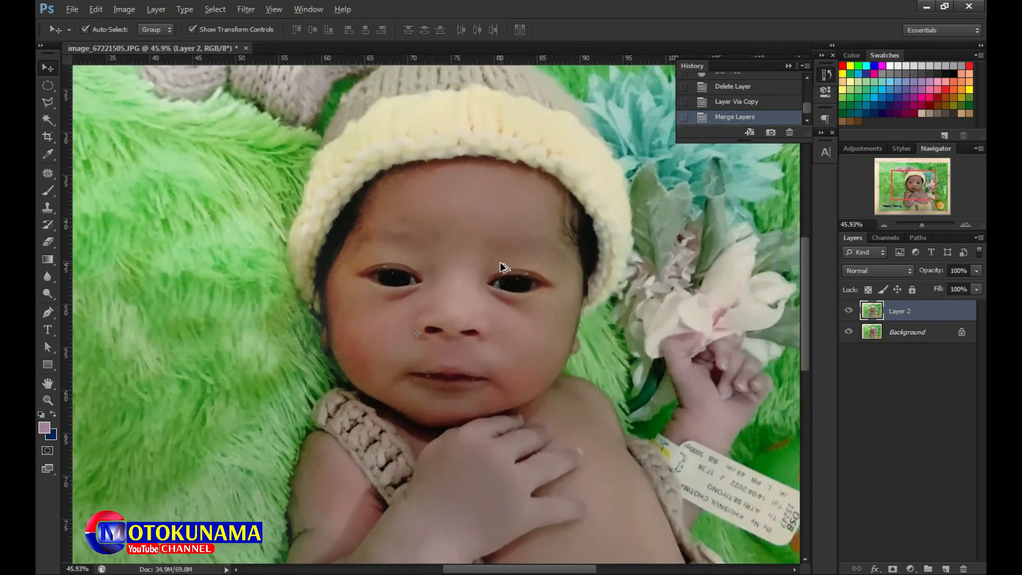